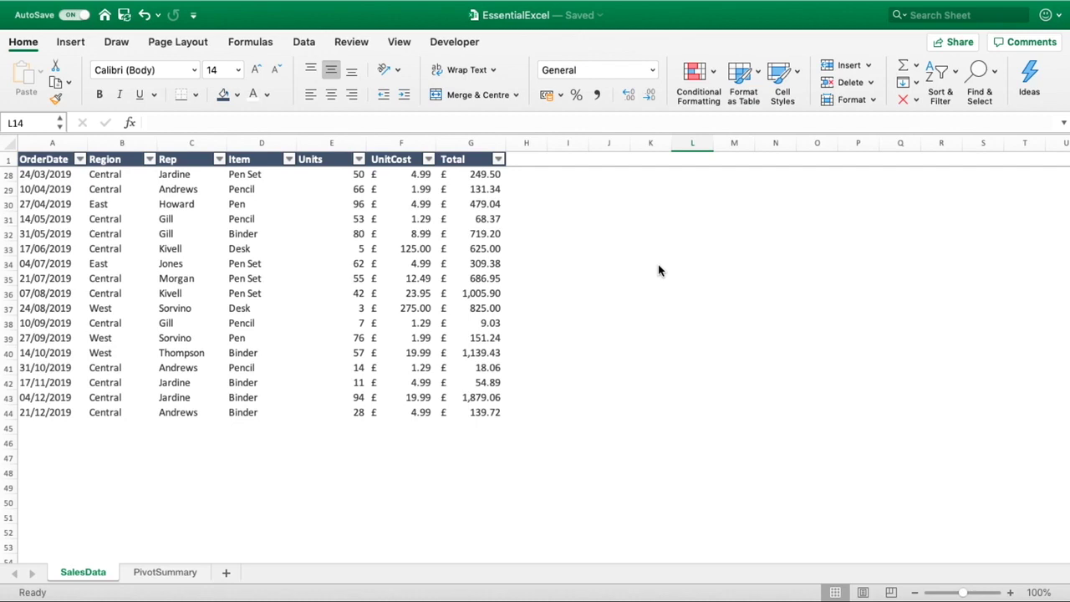
# Step: Open the PivotSummary sheet and add the Region field to the pivot table's rows
pyautogui.click(165, 574)
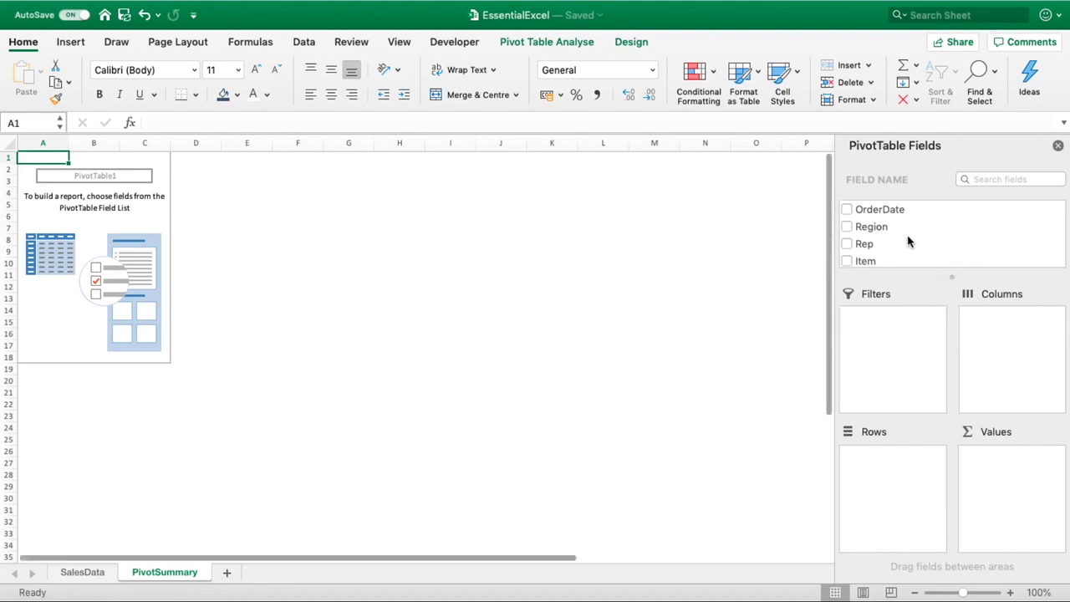
pyautogui.click(870, 226)
pyautogui.moveTo(871, 226); pyautogui.dragTo(894, 469)
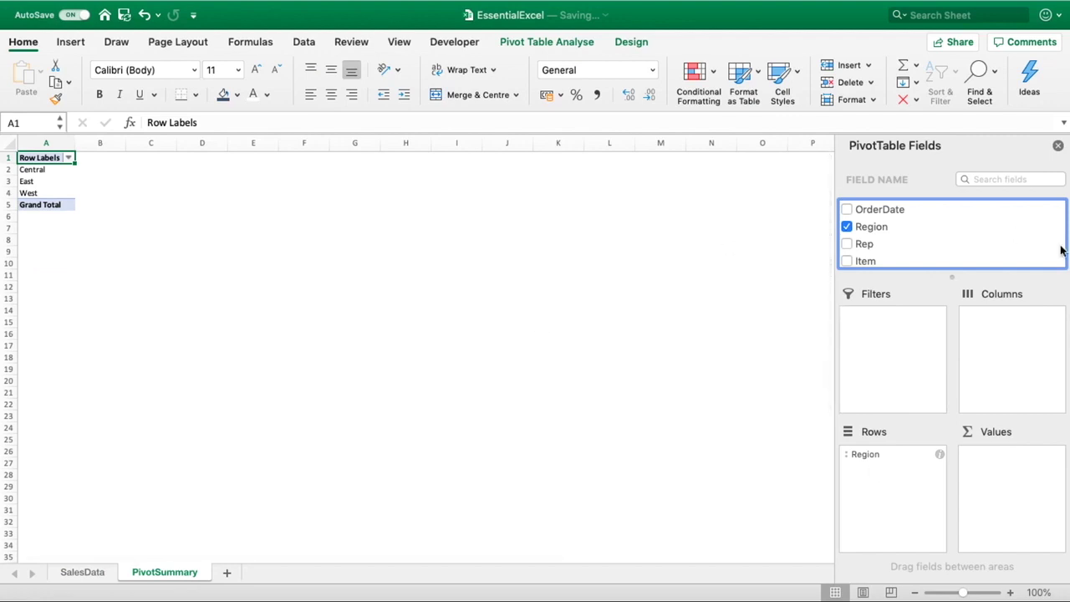
# Step: Add the Total field to the pivot table's values three times
pyautogui.scroll(-3, 881, 241)
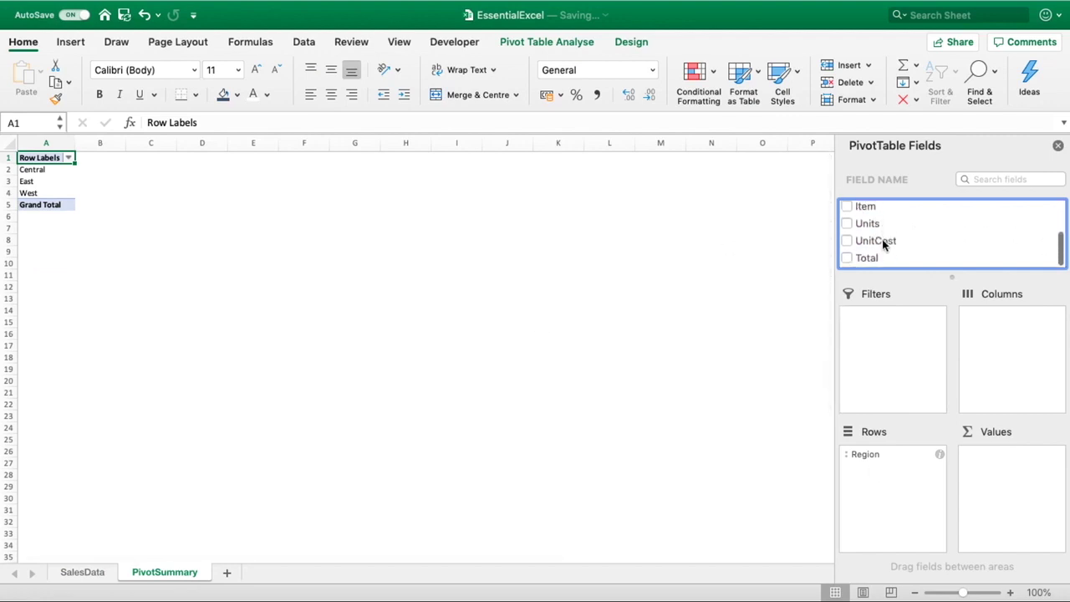
pyautogui.moveTo(874, 259); pyautogui.dragTo(1006, 470)
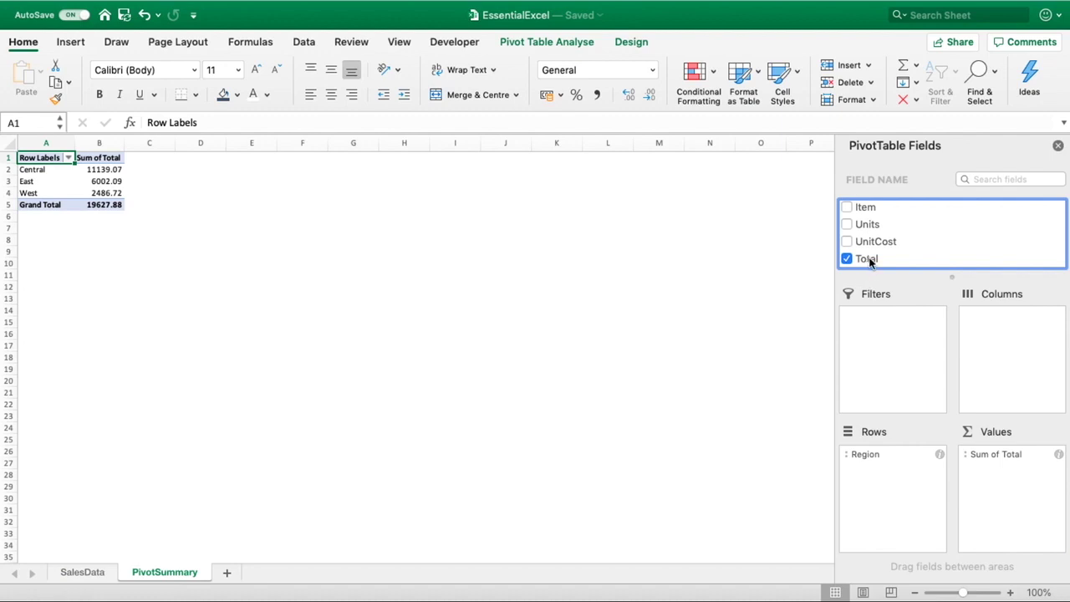
pyautogui.moveTo(868, 264); pyautogui.dragTo(1007, 497)
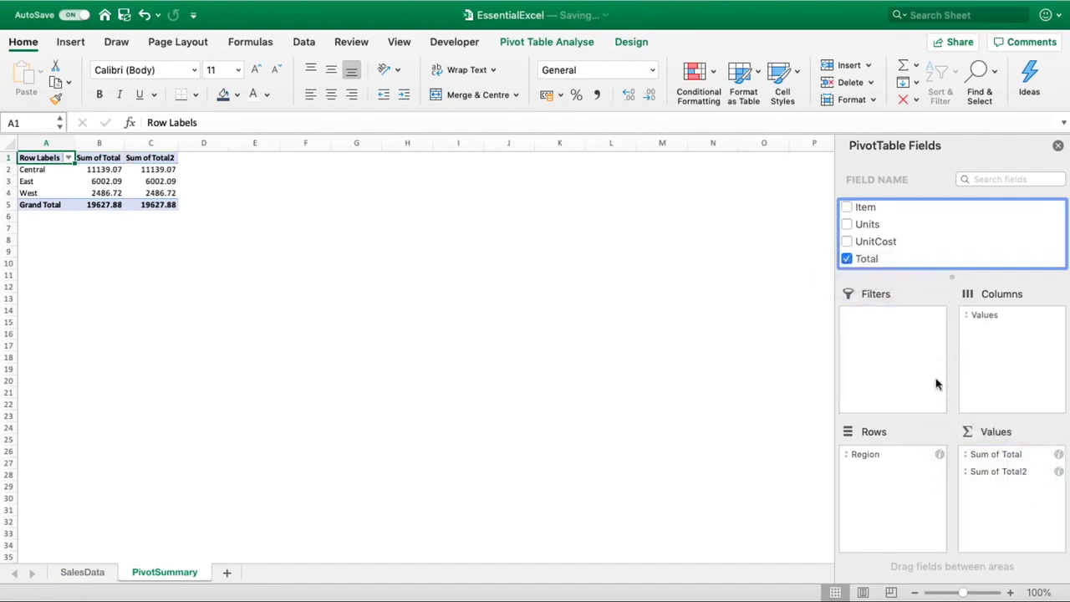
pyautogui.moveTo(875, 269); pyautogui.dragTo(999, 494)
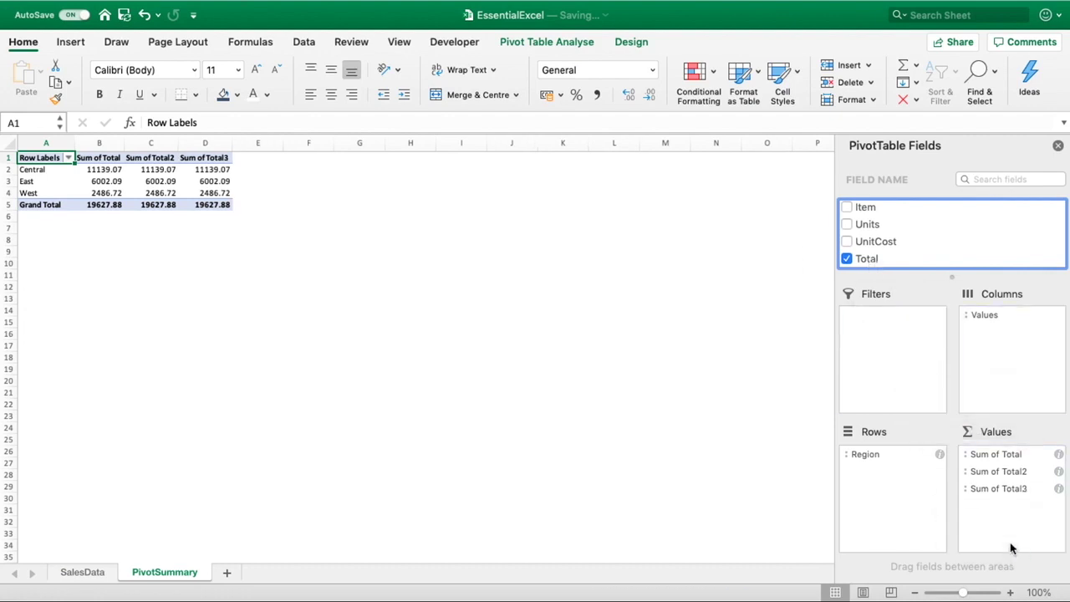
# Step: Summarise the first Total value field by Count
pyautogui.click(966, 459)
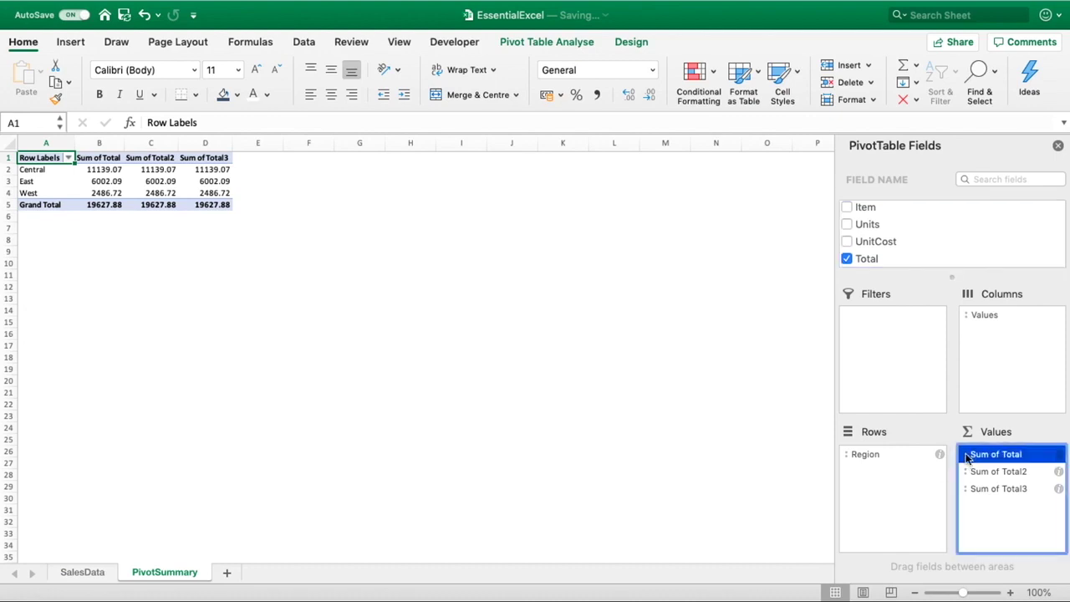
pyautogui.click(1059, 454)
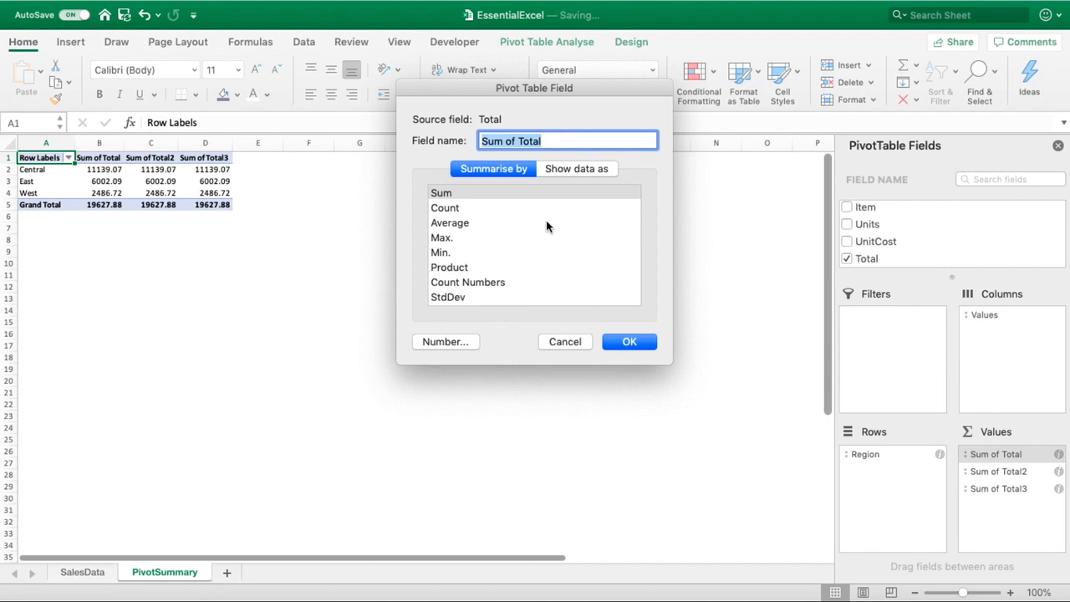
pyautogui.click(483, 196)
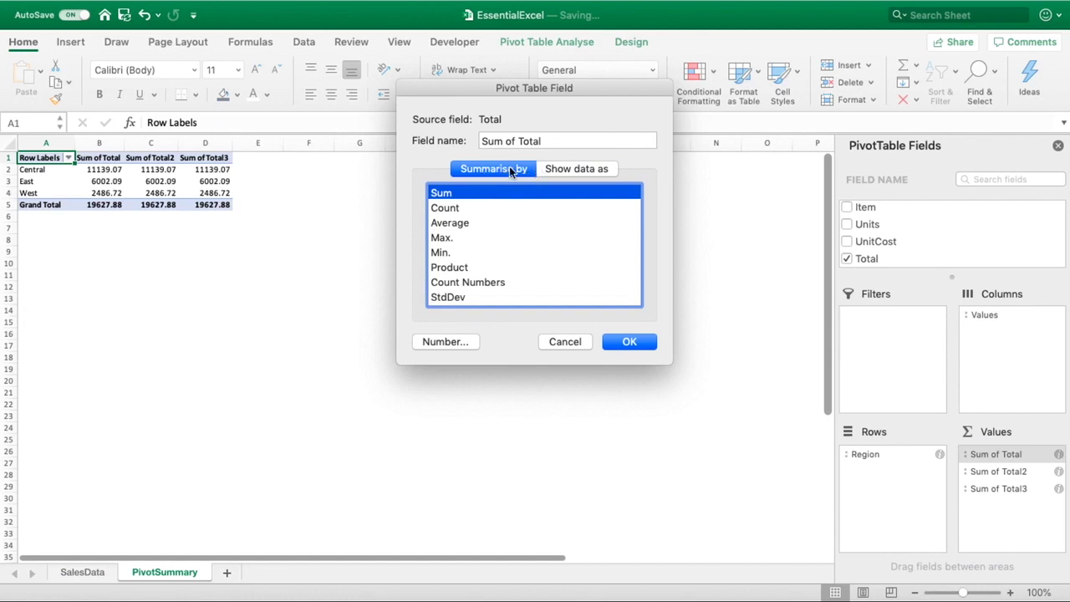
pyautogui.click(470, 209)
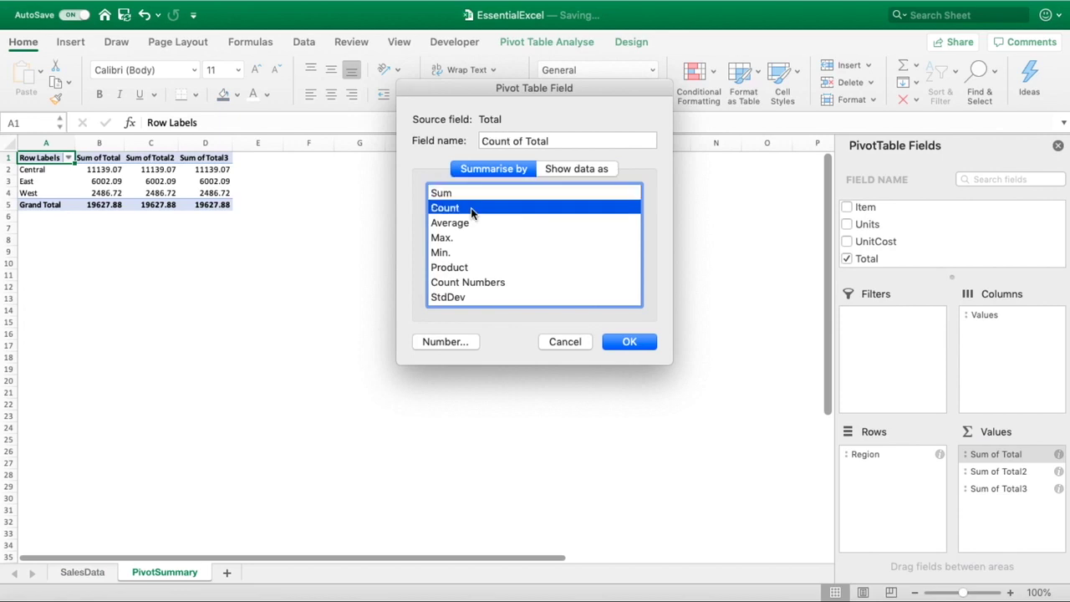
pyautogui.click(651, 346)
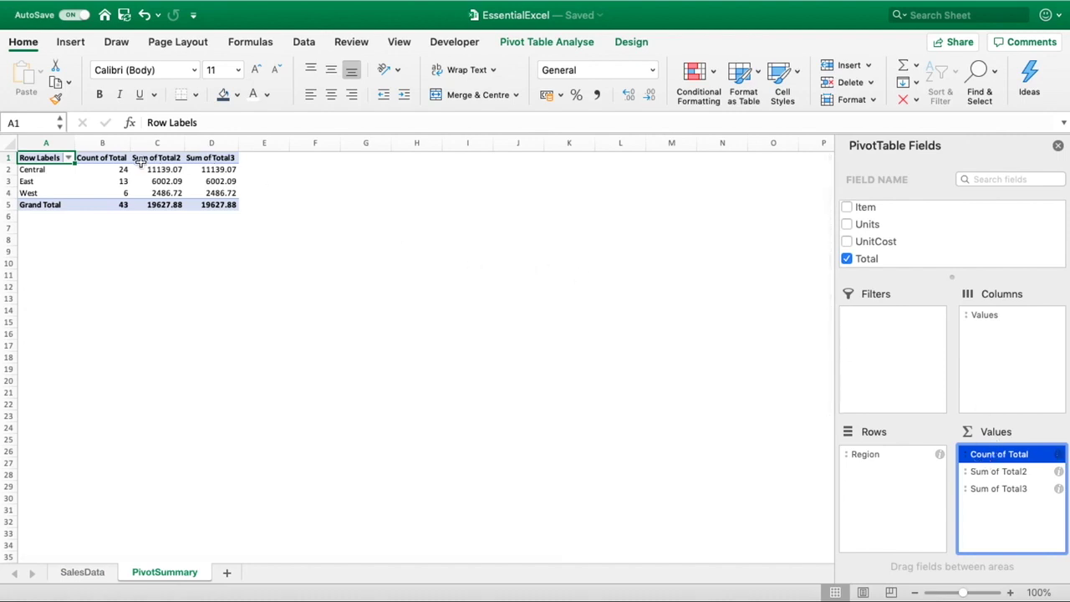
# Step: Examine the count of orders for the Central, East and West regions
pyautogui.click(103, 158)
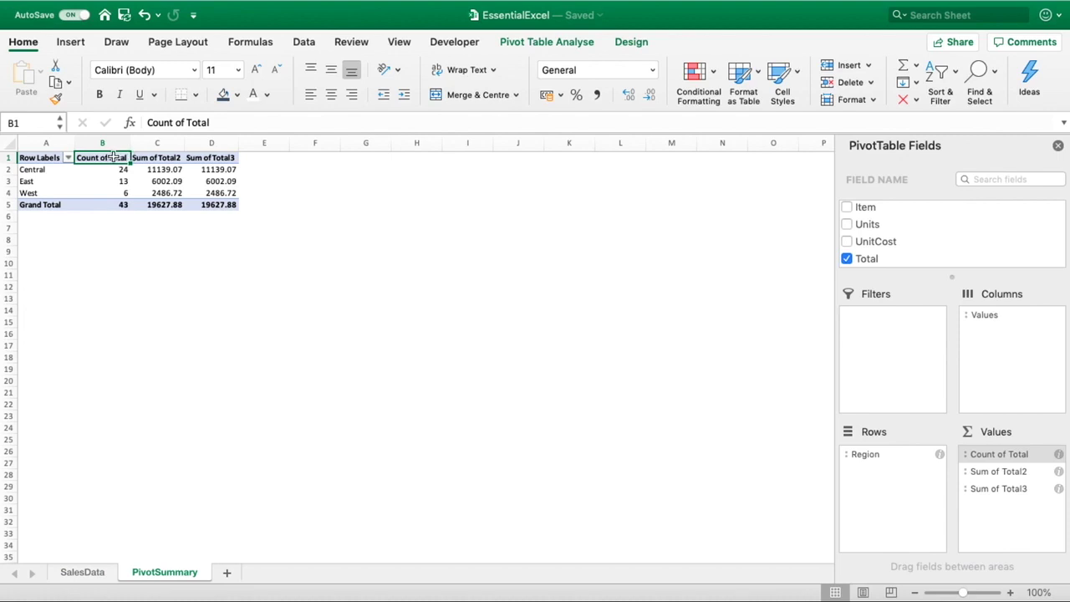
pyautogui.click(120, 169)
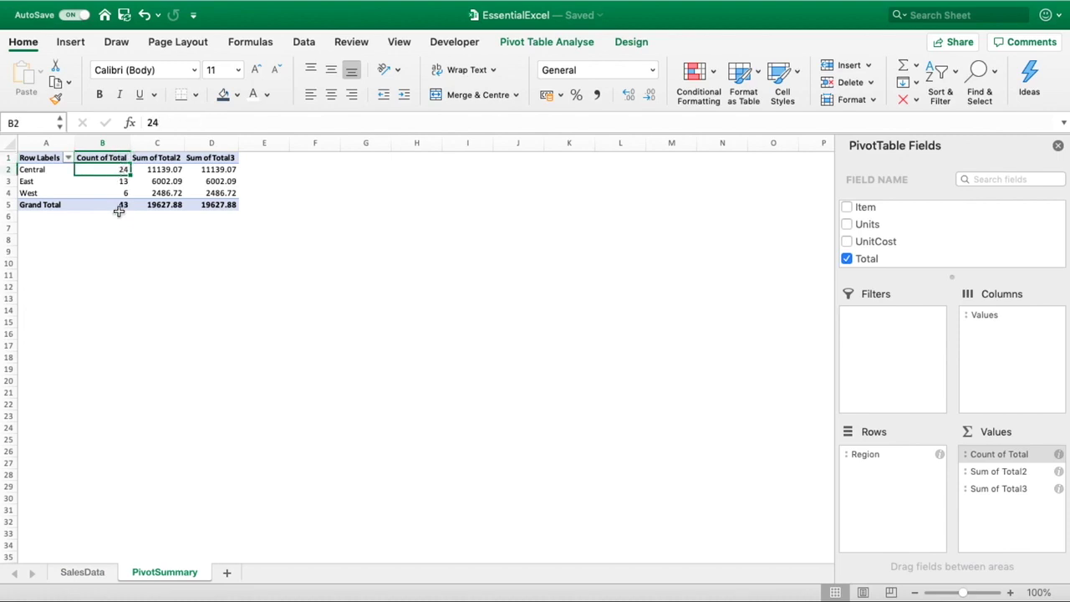
pyautogui.click(114, 292)
pyautogui.click(107, 170)
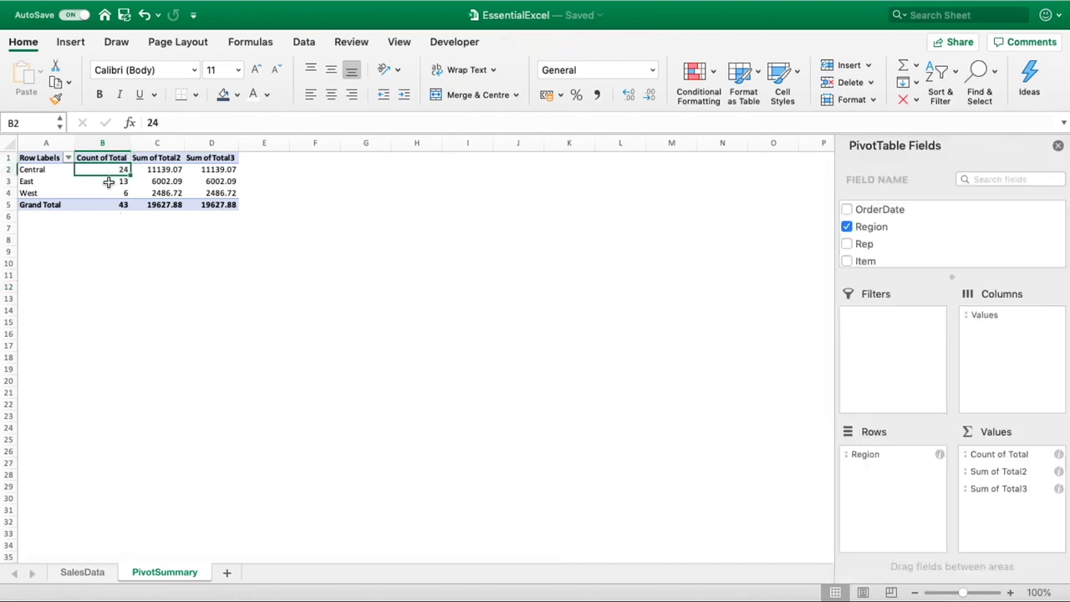
pyautogui.click(856, 488)
pyautogui.click(113, 181)
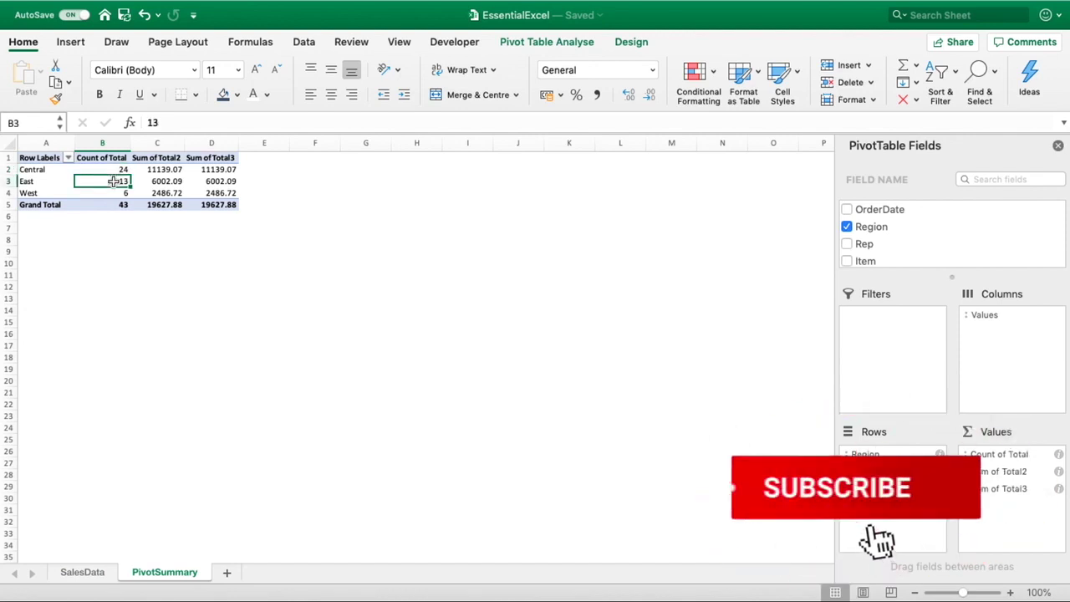
pyautogui.click(122, 193)
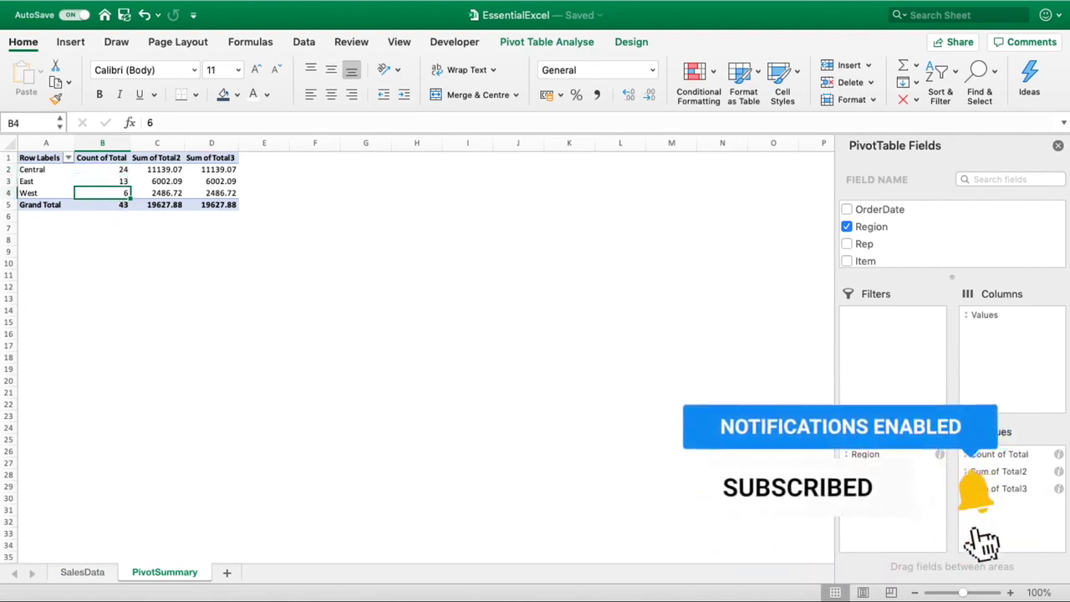
# Step: Summarise the second Total value field by Average and check the averages for each region
pyautogui.click(1058, 472)
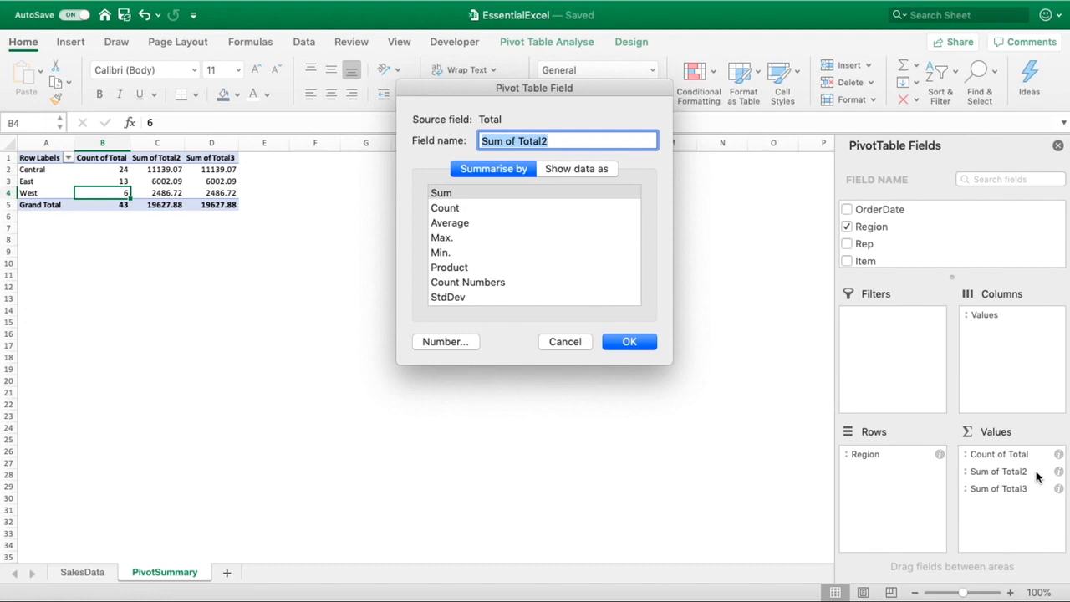
pyautogui.click(462, 224)
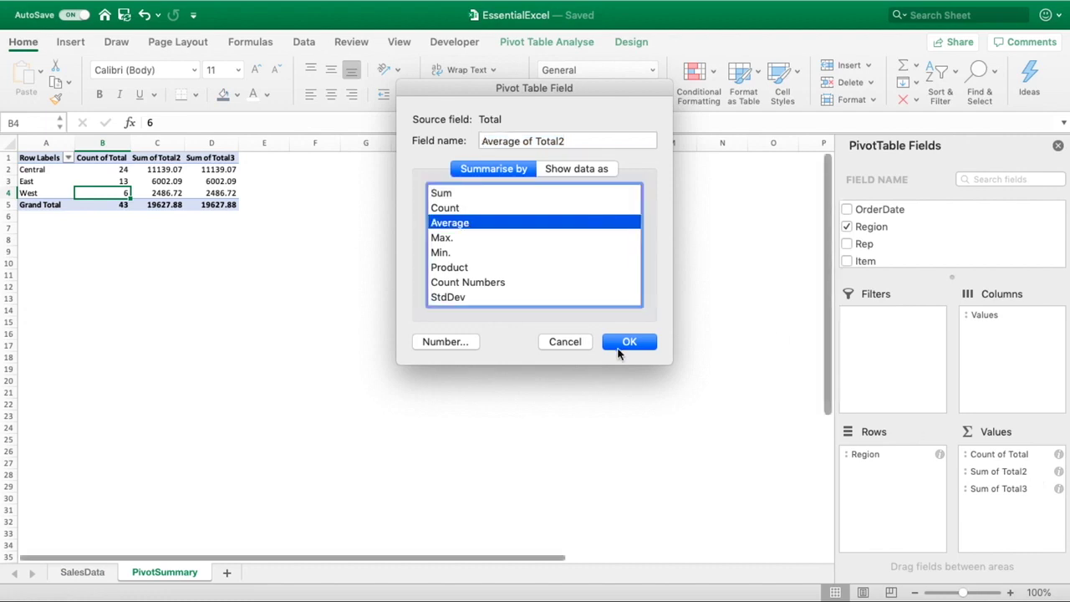
pyautogui.click(629, 341)
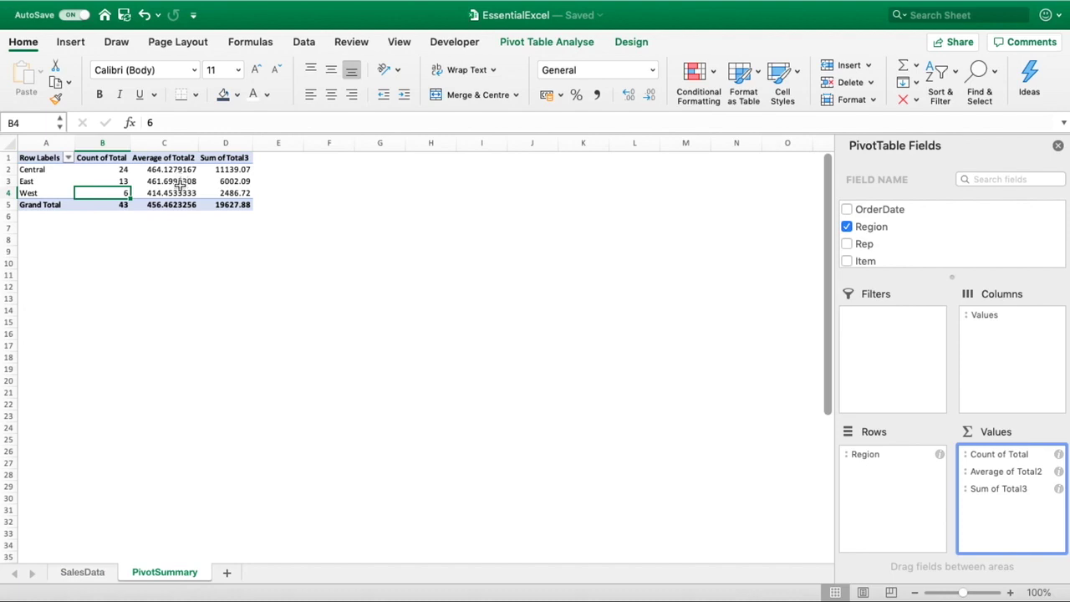
pyautogui.click(179, 183)
pyautogui.click(176, 169)
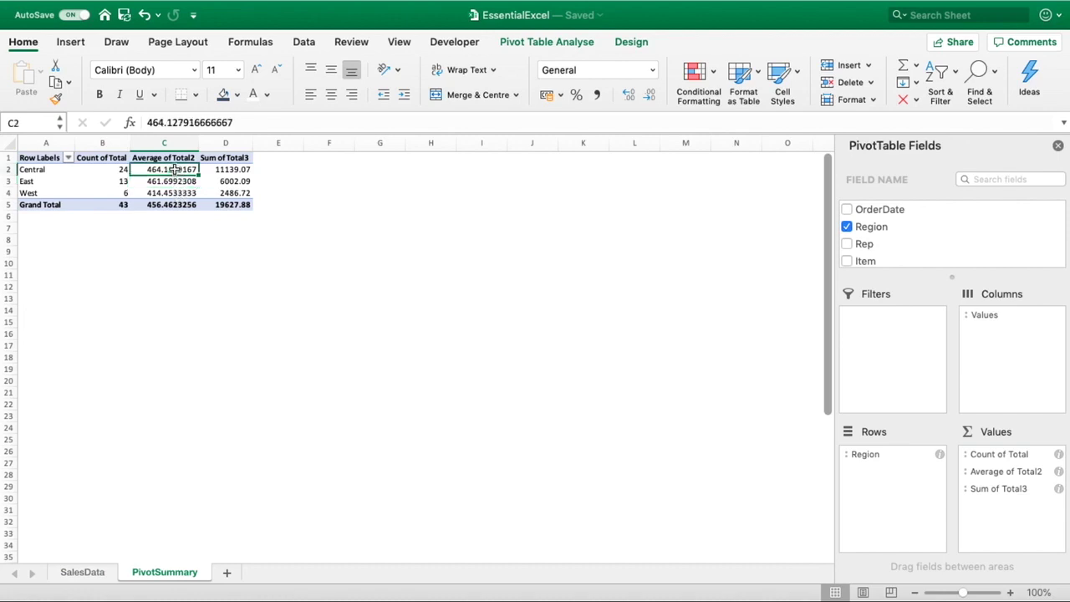
pyautogui.moveTo(174, 170); pyautogui.dragTo(174, 182)
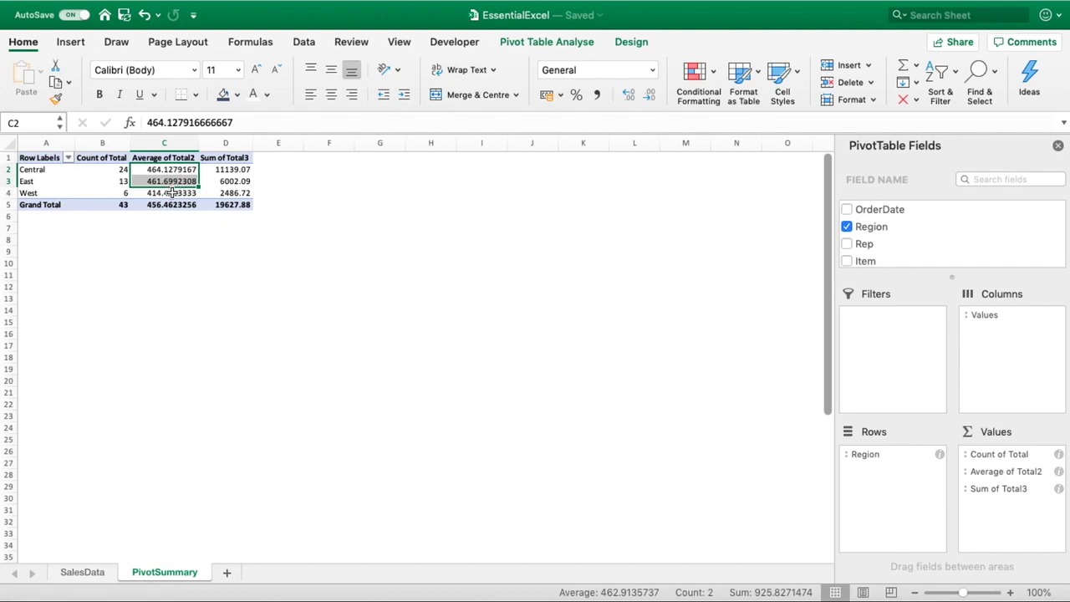
pyautogui.click(172, 193)
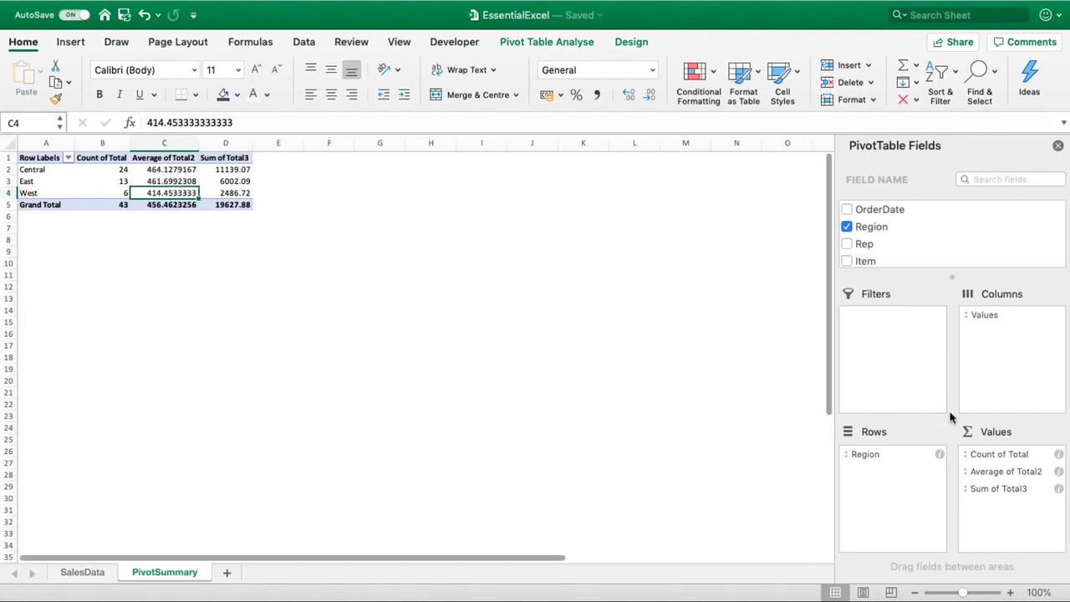
# Step: Format the Average of Total2 field as Currency with the £ symbol and 0 decimal places
pyautogui.click(1059, 475)
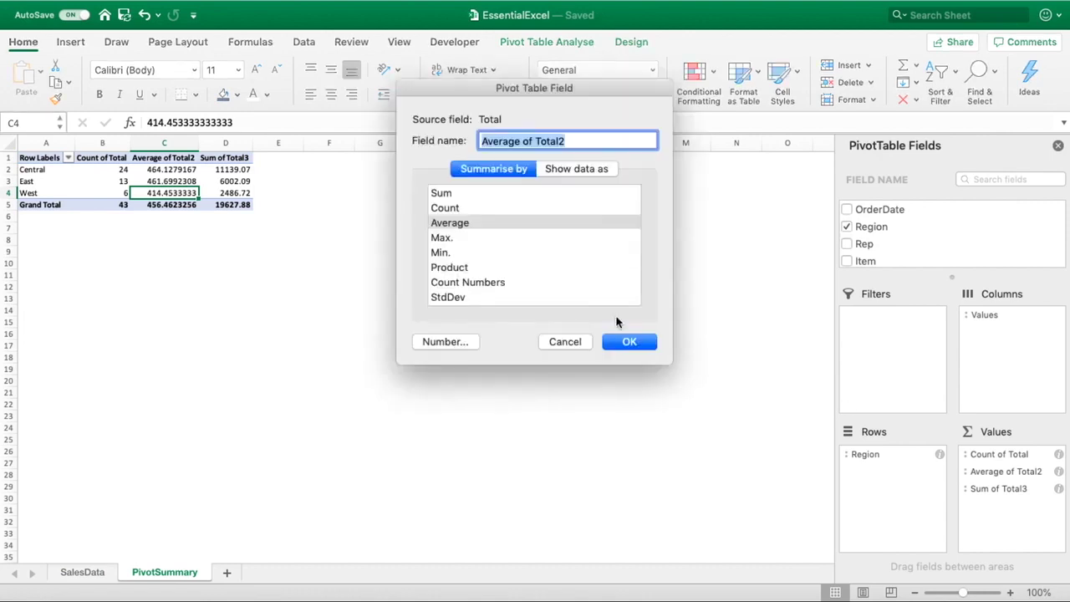
pyautogui.click(447, 342)
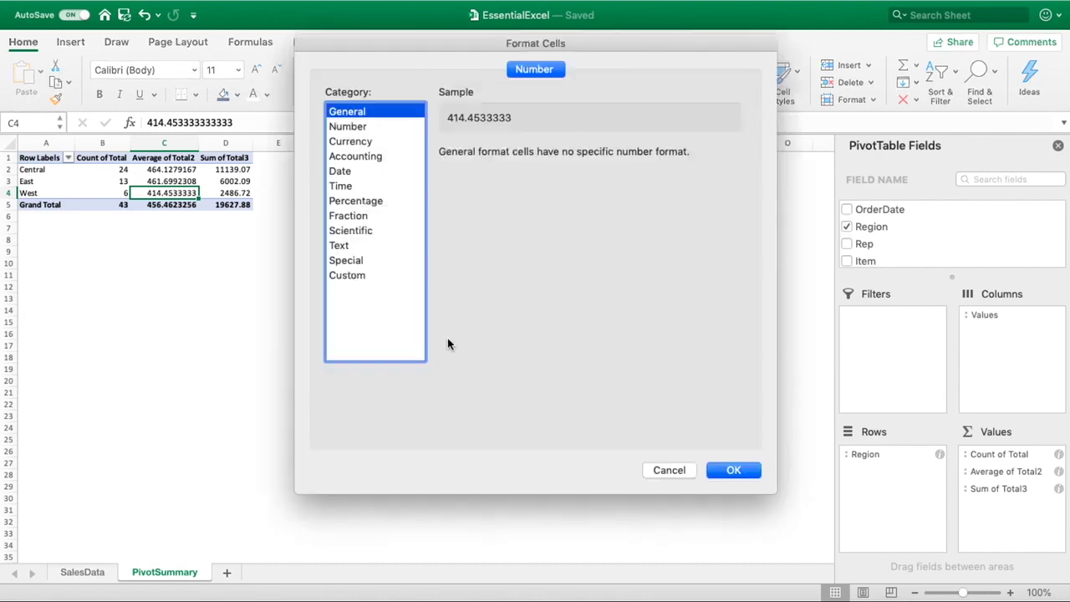
pyautogui.click(367, 142)
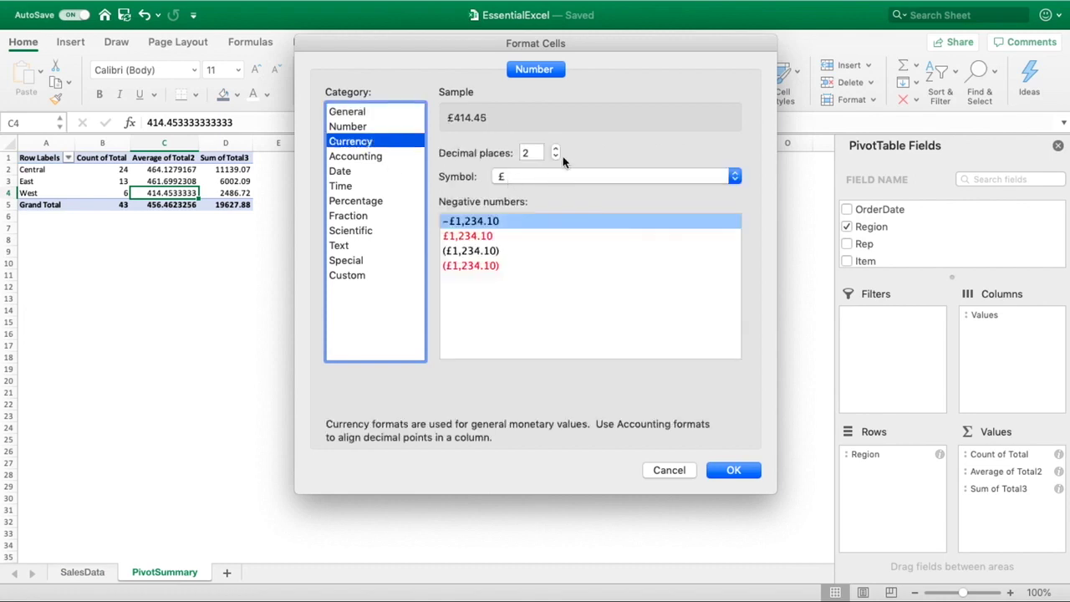
pyautogui.click(556, 155)
pyautogui.click(555, 155)
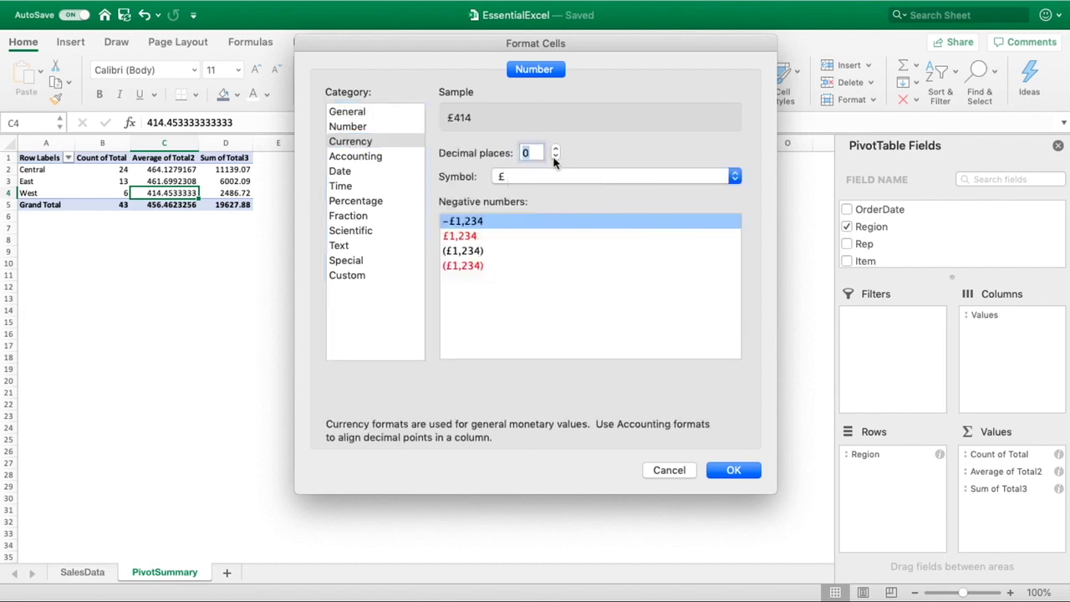
pyautogui.click(734, 470)
pyautogui.click(645, 349)
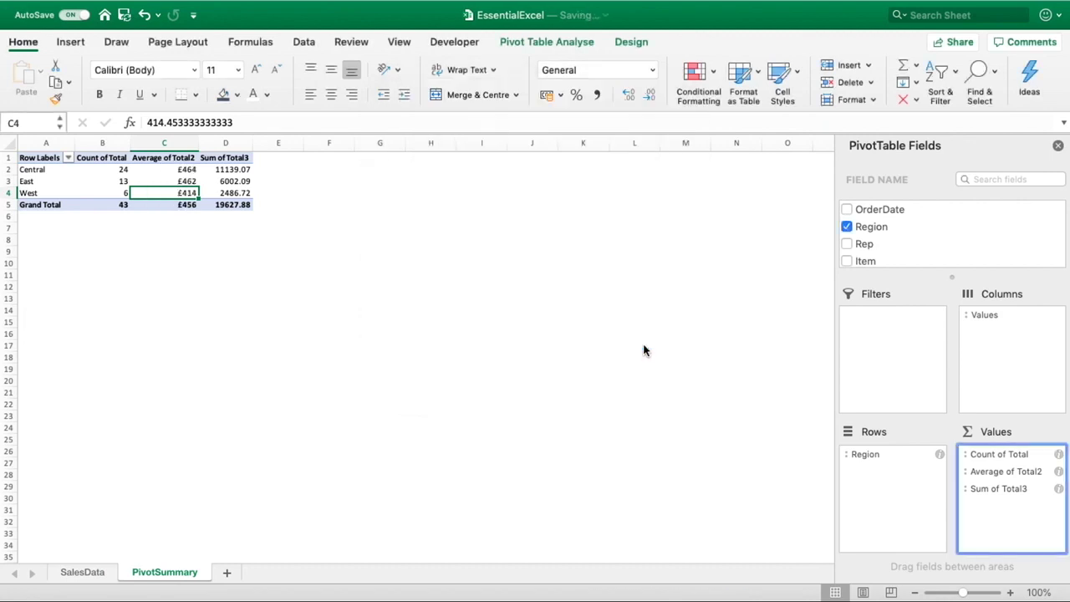
# Step: Format the Sum of Total3 field as Currency with the £ symbol and 0 decimal places
pyautogui.click(1058, 488)
pyautogui.click(460, 341)
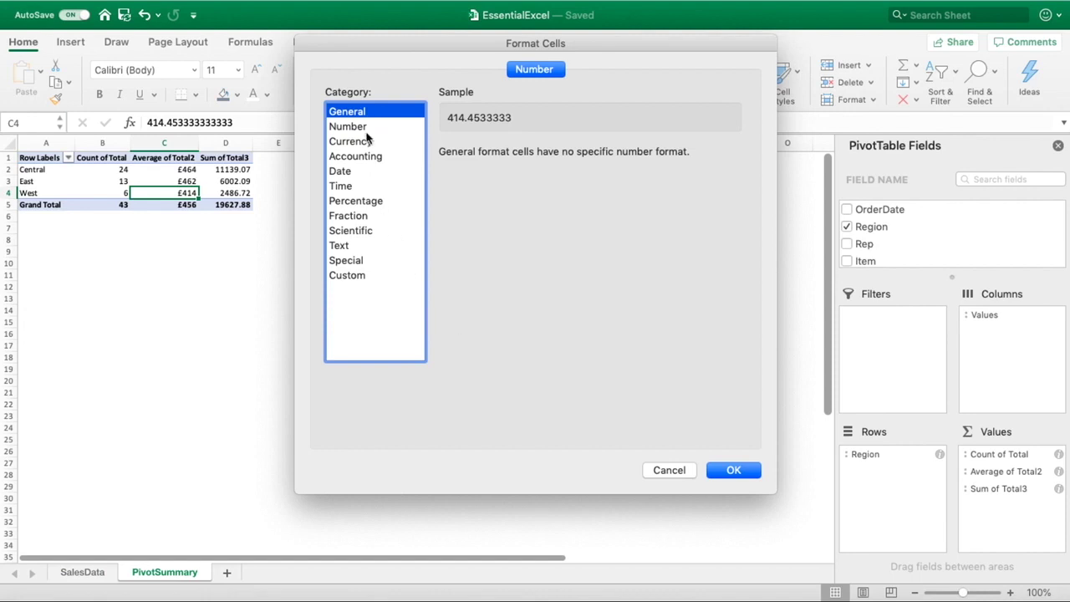
pyautogui.click(367, 140)
pyautogui.click(555, 156)
pyautogui.click(555, 156)
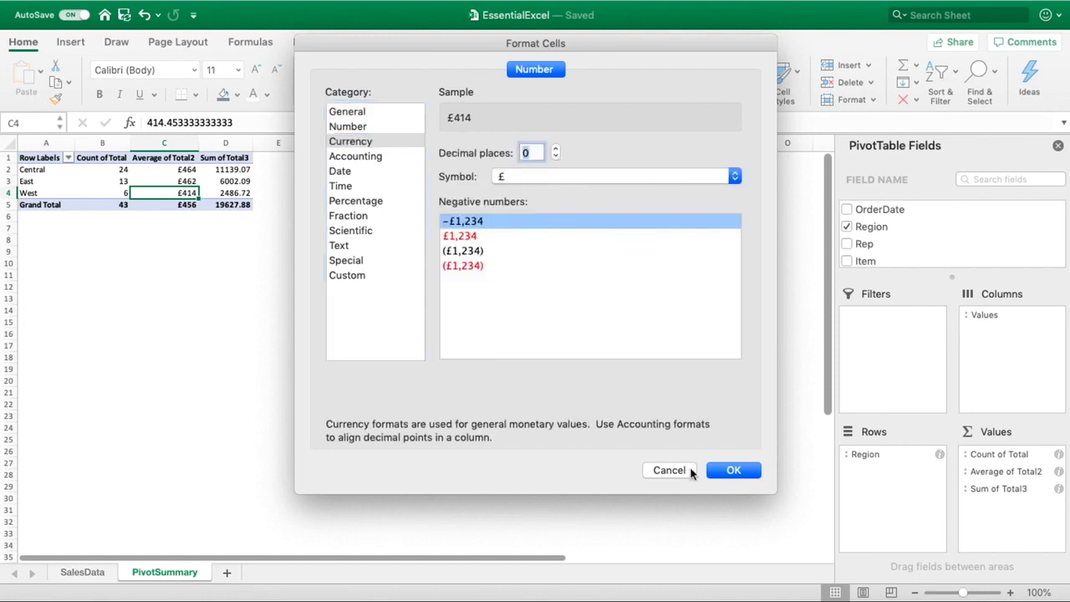
pyautogui.click(727, 470)
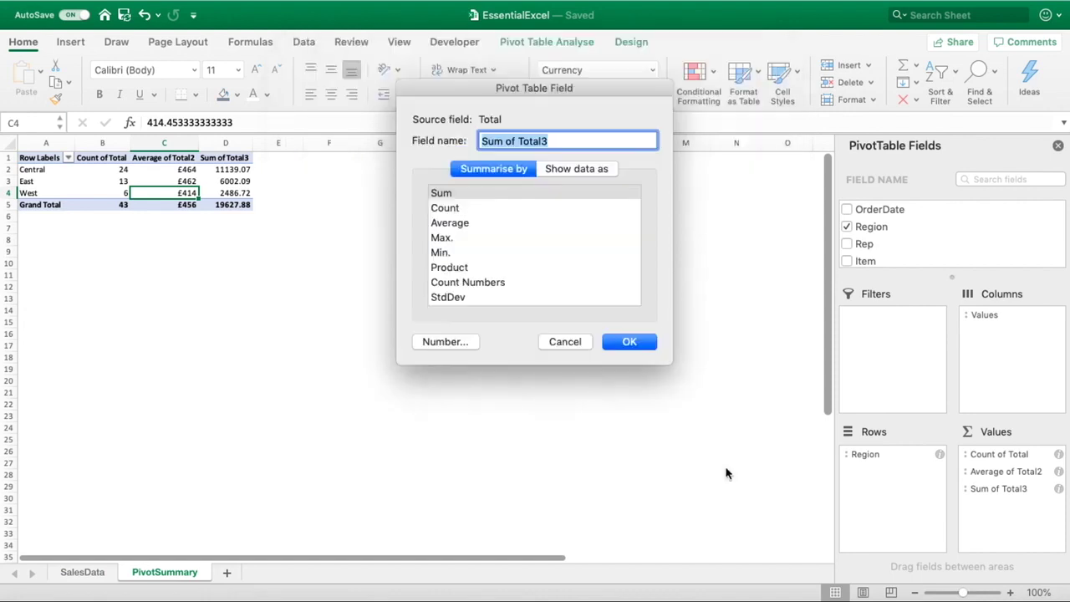
pyautogui.click(643, 344)
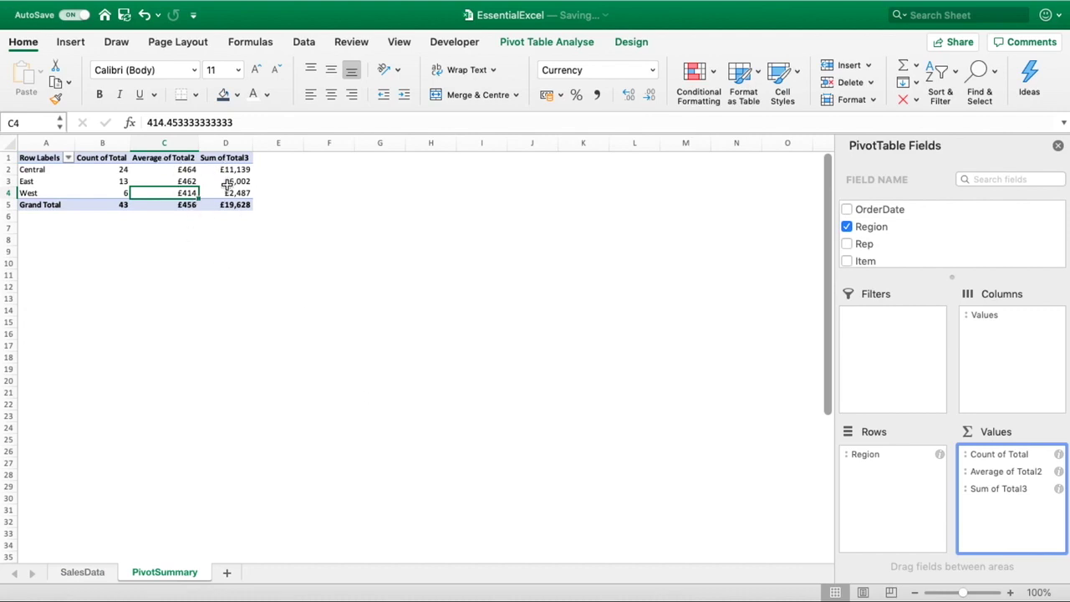
# Step: Compare the count, average and sum values across the regions in the pivot table
pyautogui.click(189, 181)
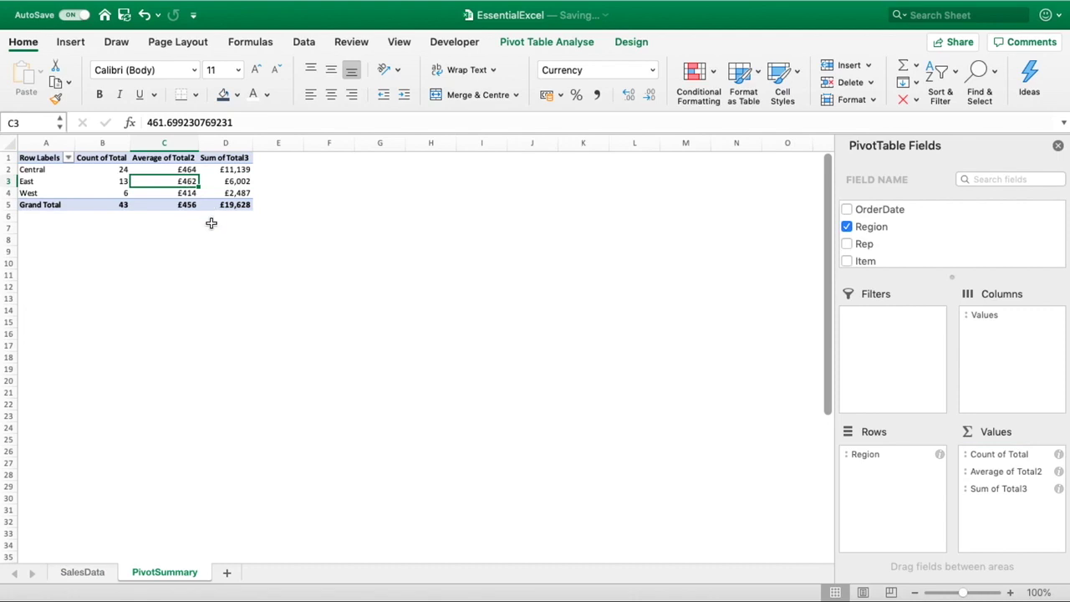
pyautogui.click(103, 159)
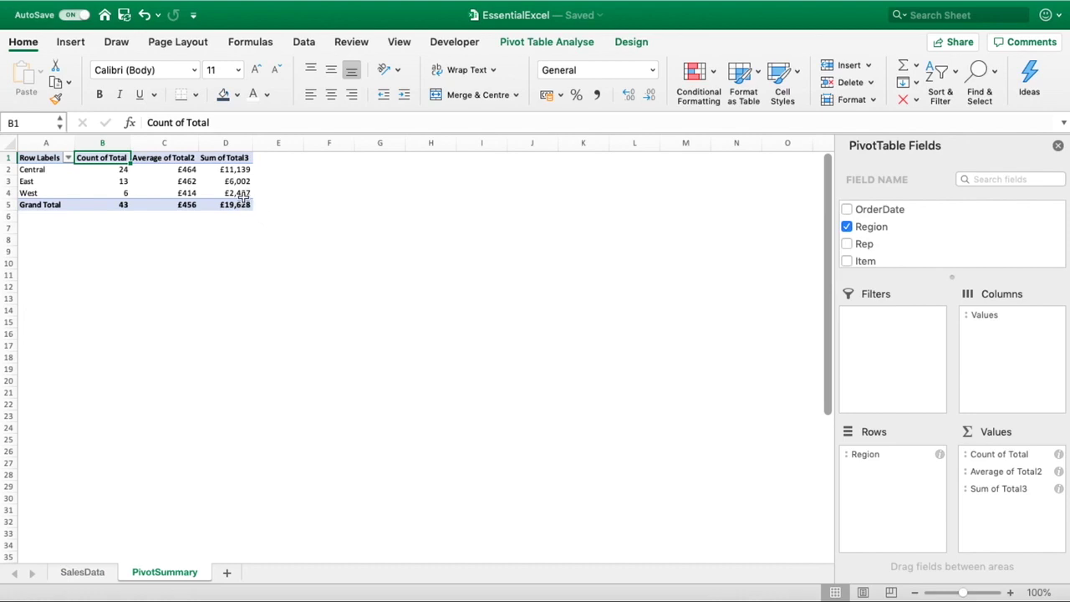
pyautogui.click(235, 193)
pyautogui.moveTo(236, 193); pyautogui.dragTo(101, 192)
pyautogui.click(248, 193)
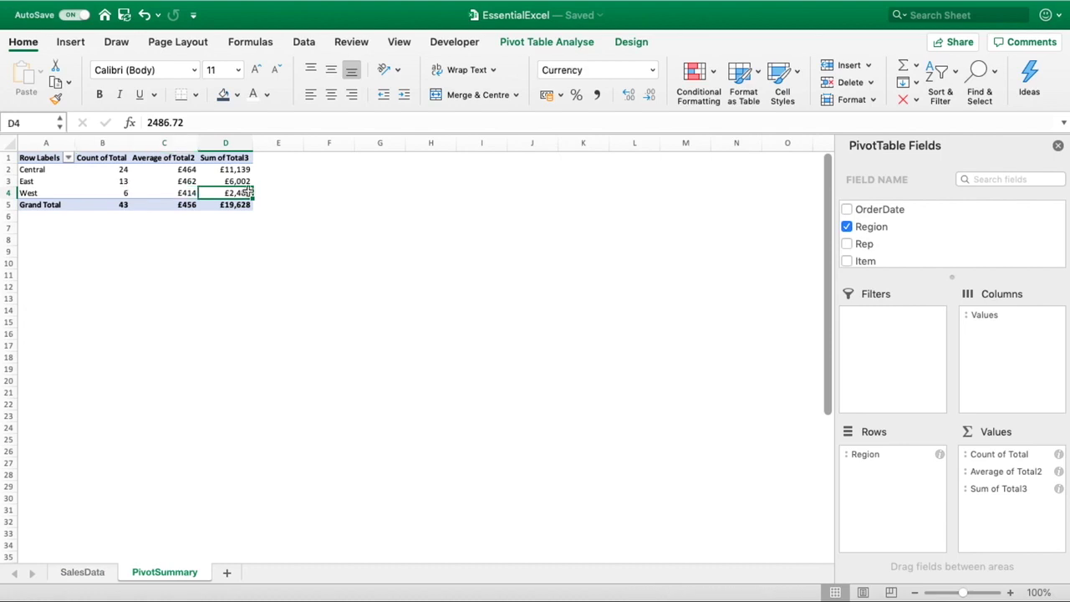
pyautogui.click(244, 170)
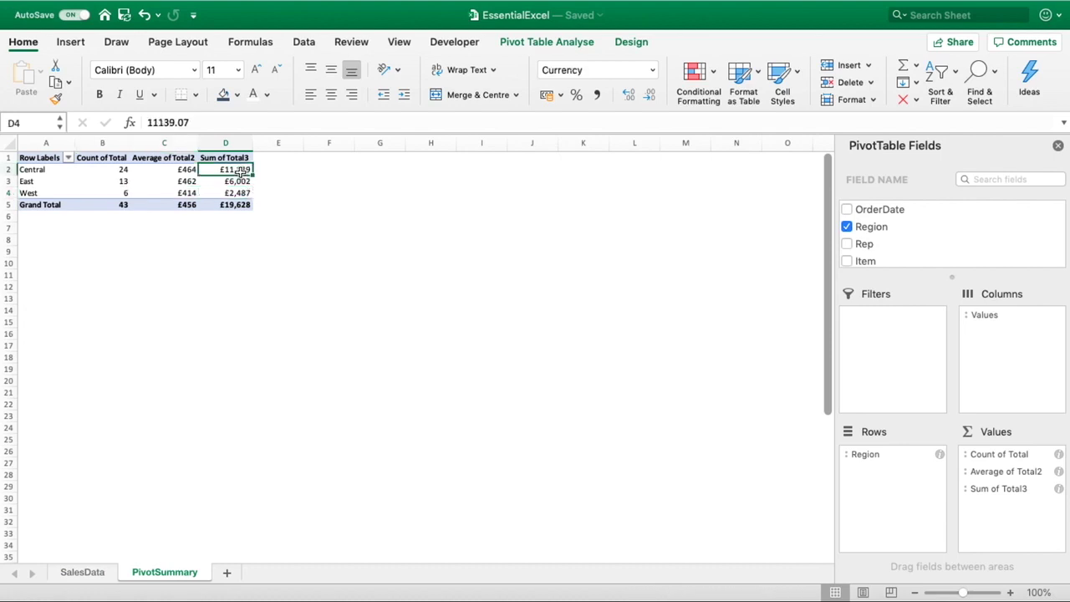
# Step: Check the order counts for Central and West and the grand total of the Sum of Total3 column
pyautogui.click(122, 169)
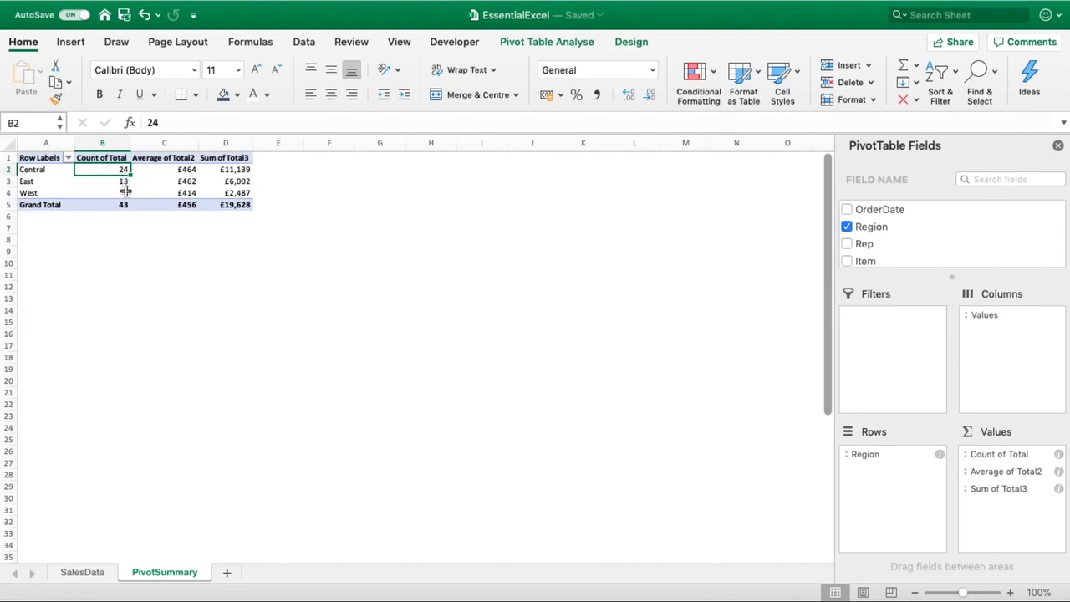
pyautogui.click(125, 192)
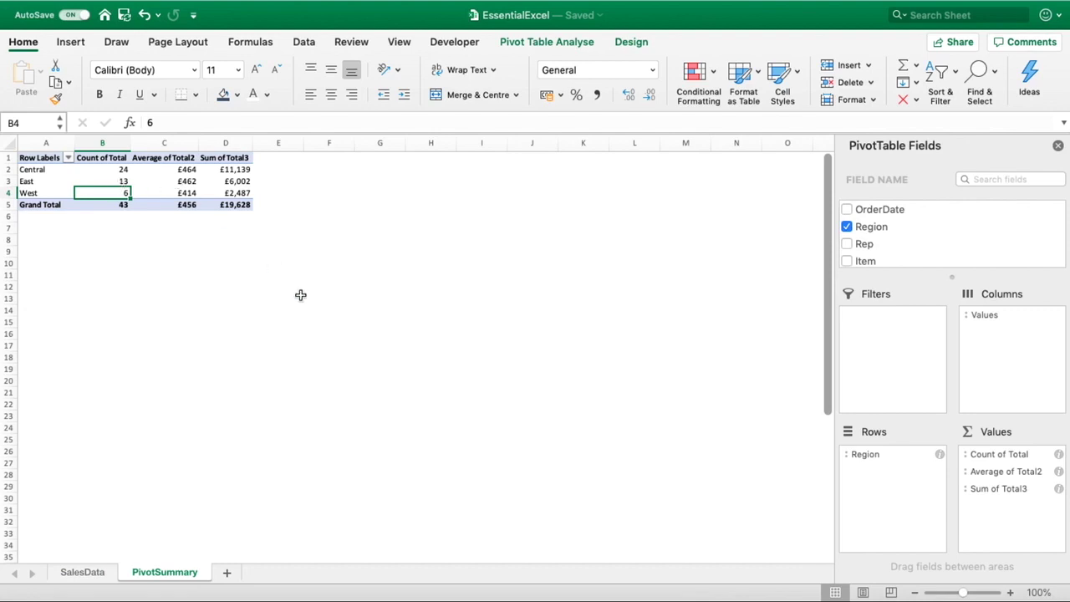
pyautogui.click(227, 205)
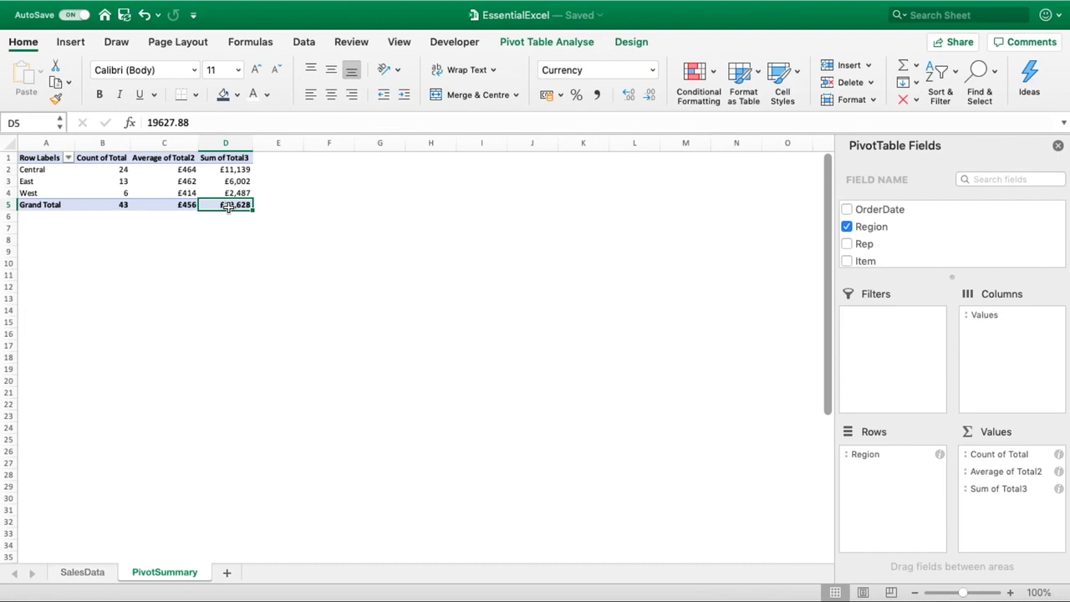
# Step: Add the Total field to the values between Average of Total2 and Sum of Total3, and summarise it by Max
pyautogui.scroll(-3, 969, 251)
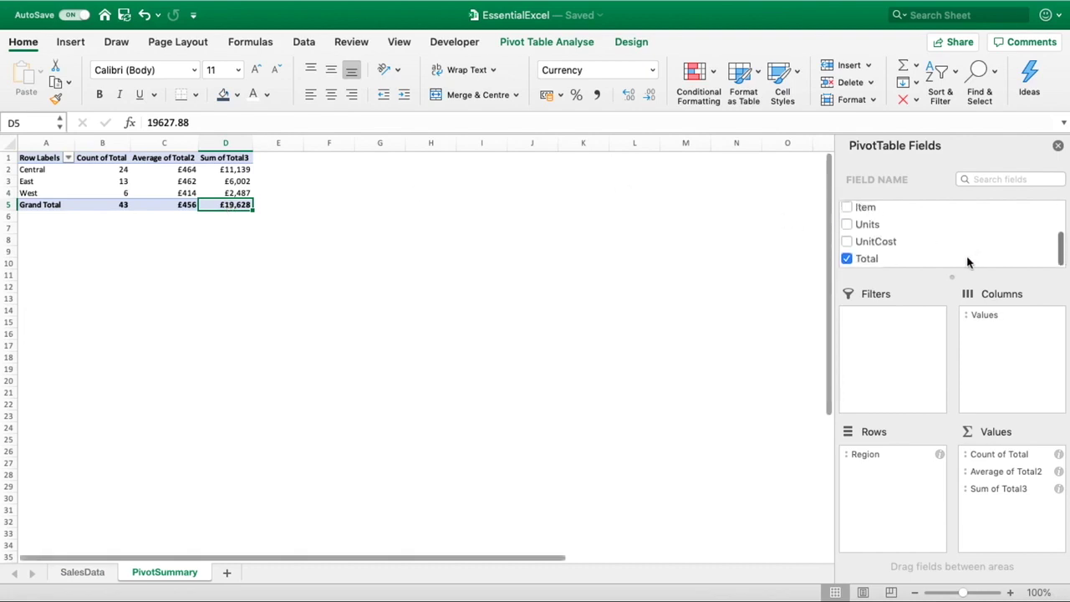
pyautogui.moveTo(873, 260); pyautogui.dragTo(1012, 484)
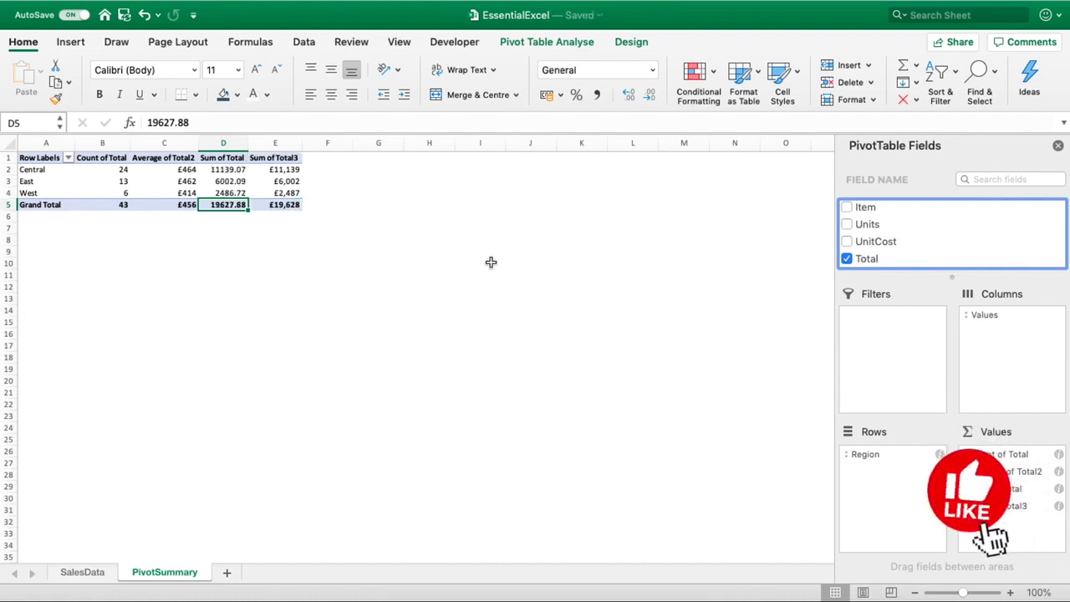
pyautogui.click(1058, 488)
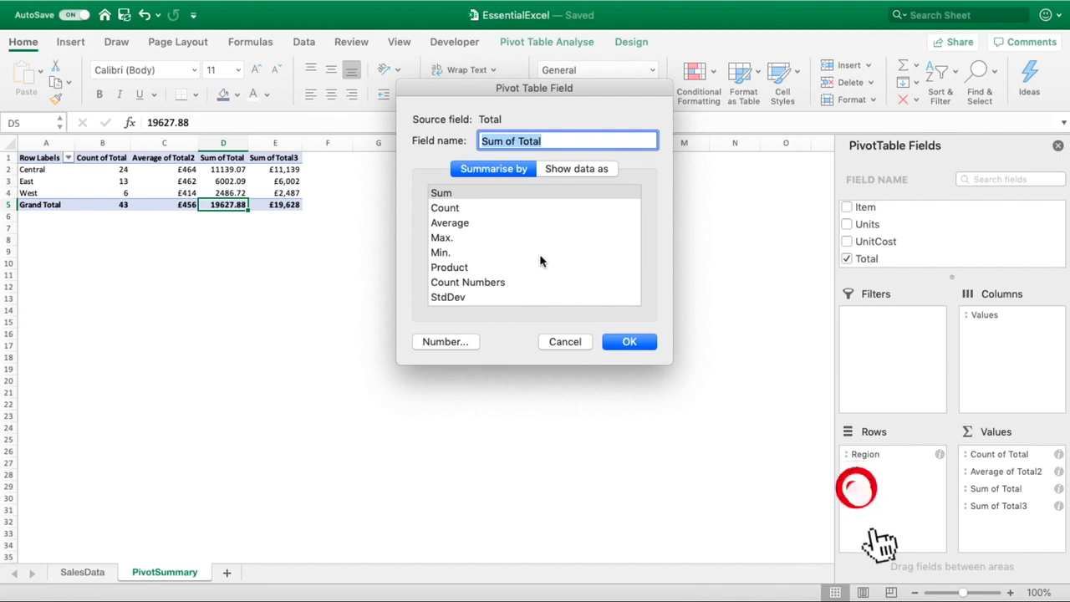
pyautogui.scroll(-3, 540, 261)
pyautogui.scroll(3, 539, 261)
pyautogui.scroll(-3, 540, 260)
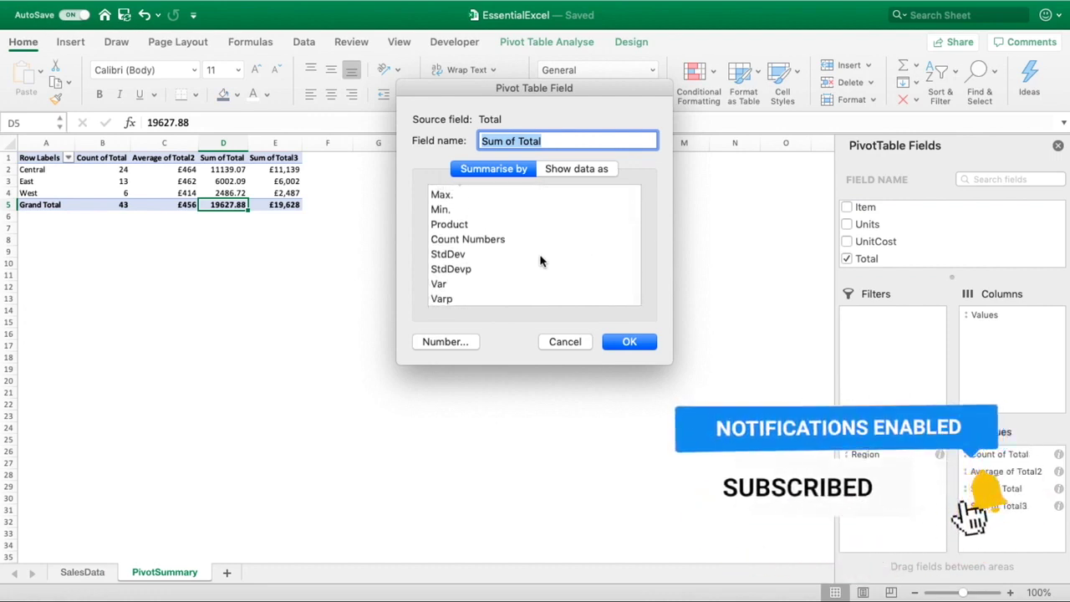
pyautogui.scroll(3, 540, 261)
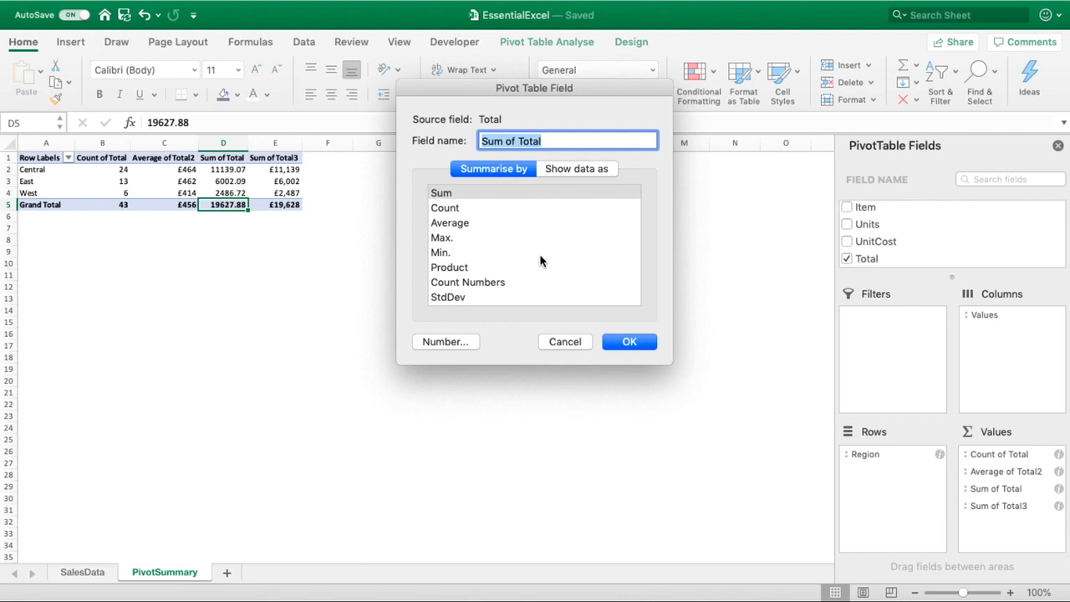
pyautogui.click(457, 240)
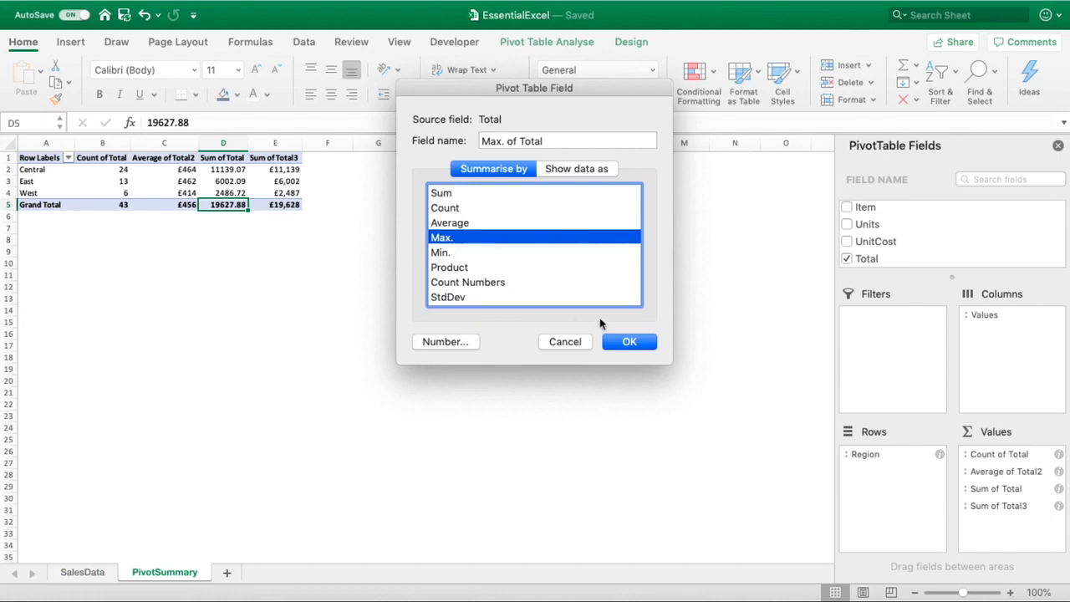
pyautogui.click(638, 348)
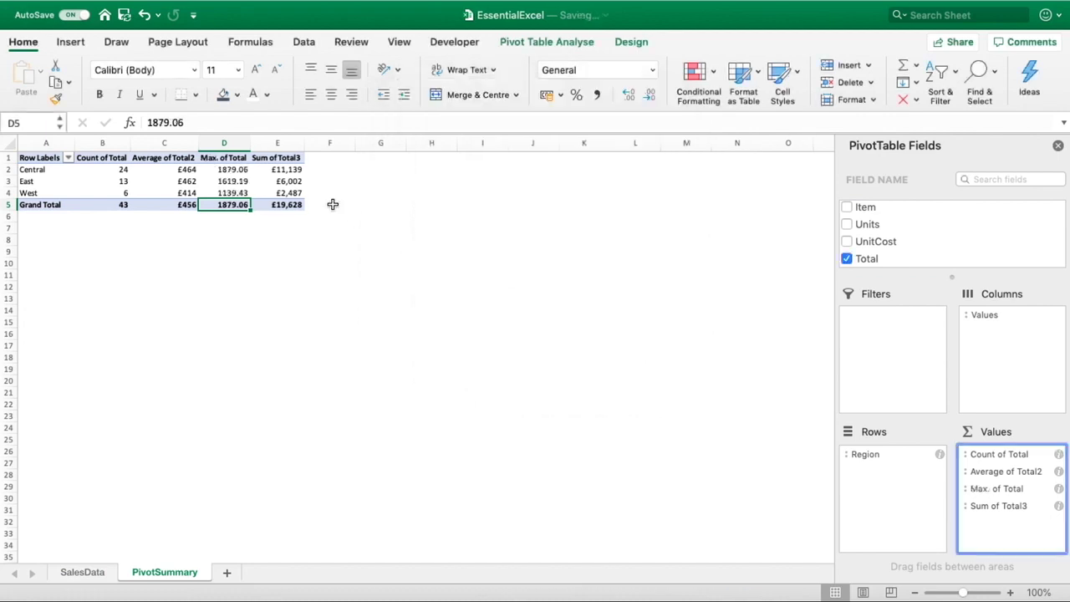
# Step: Examine the Central region's maximum total alongside its count and sum in the pivot table
pyautogui.click(242, 219)
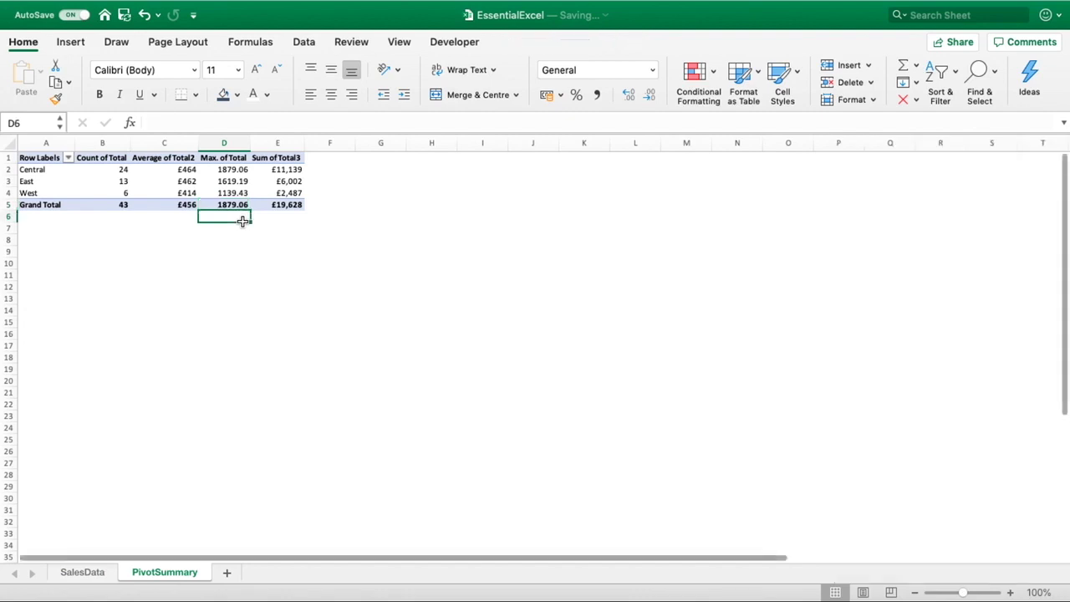
pyautogui.click(244, 172)
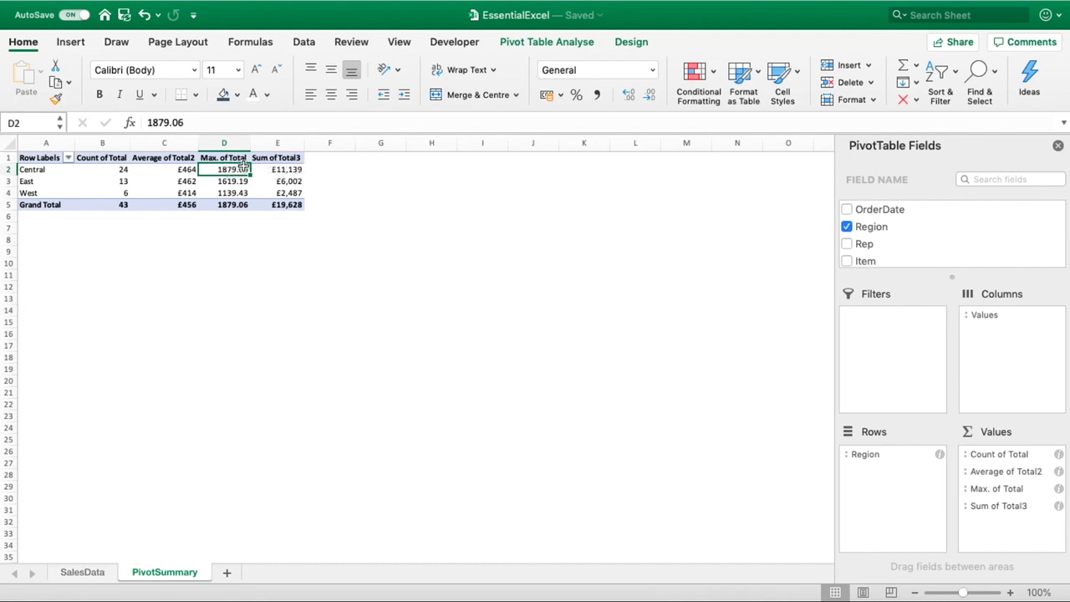
pyautogui.click(124, 171)
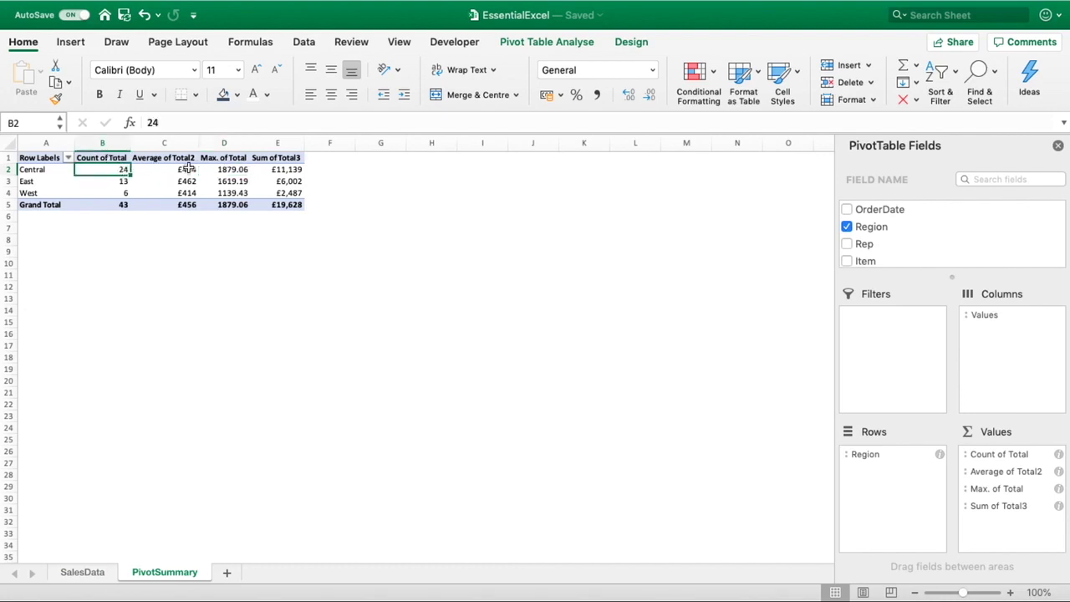
pyautogui.click(219, 171)
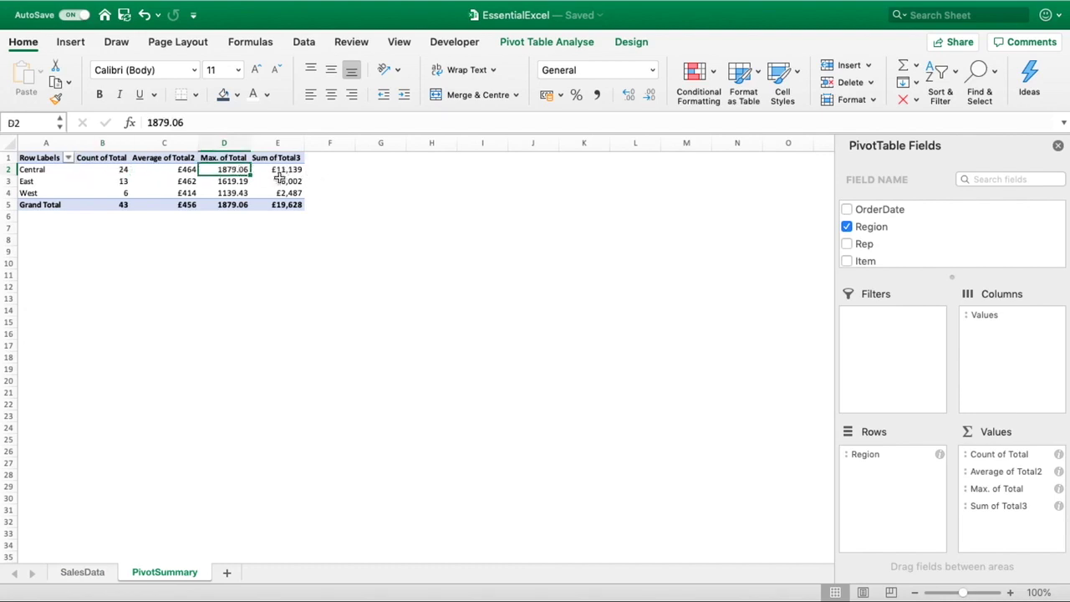
pyautogui.click(274, 169)
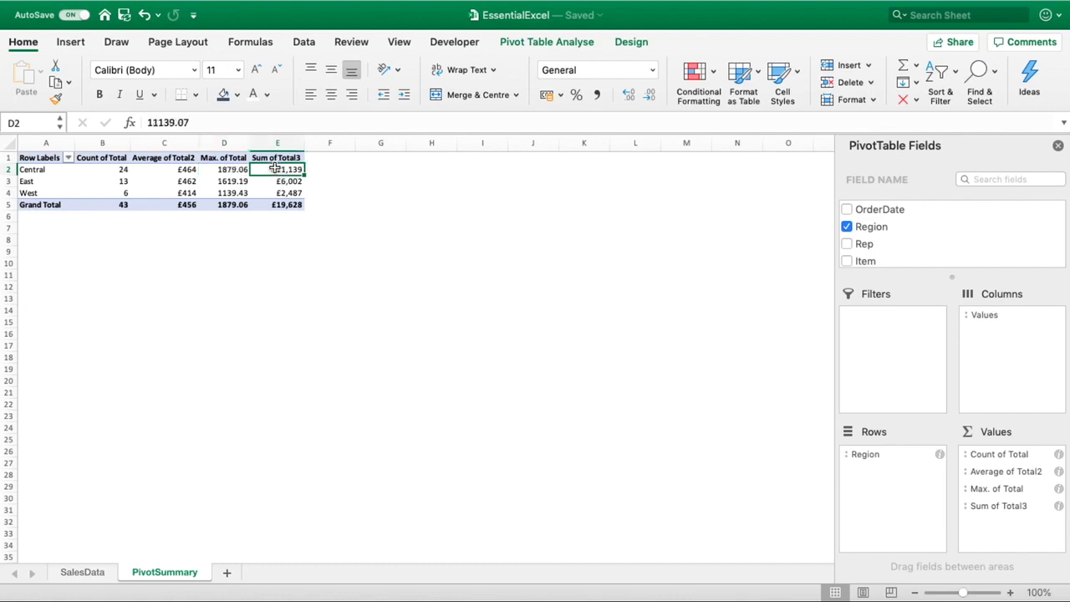
pyautogui.click(232, 169)
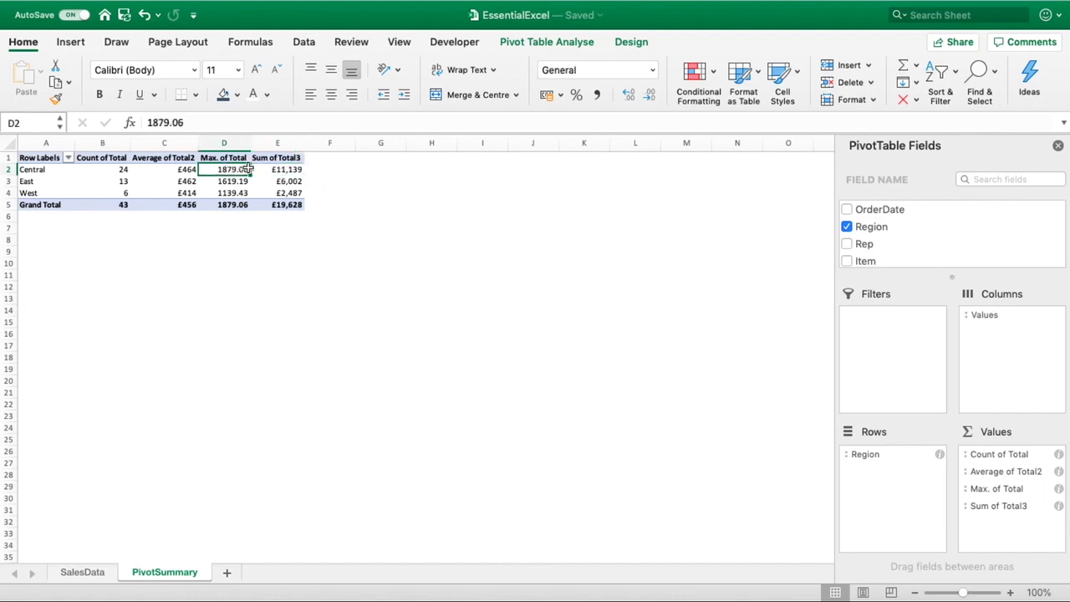
# Step: Format the Max. of Total field as Currency with the £ symbol and 0 decimal places
pyautogui.click(1058, 489)
pyautogui.click(452, 342)
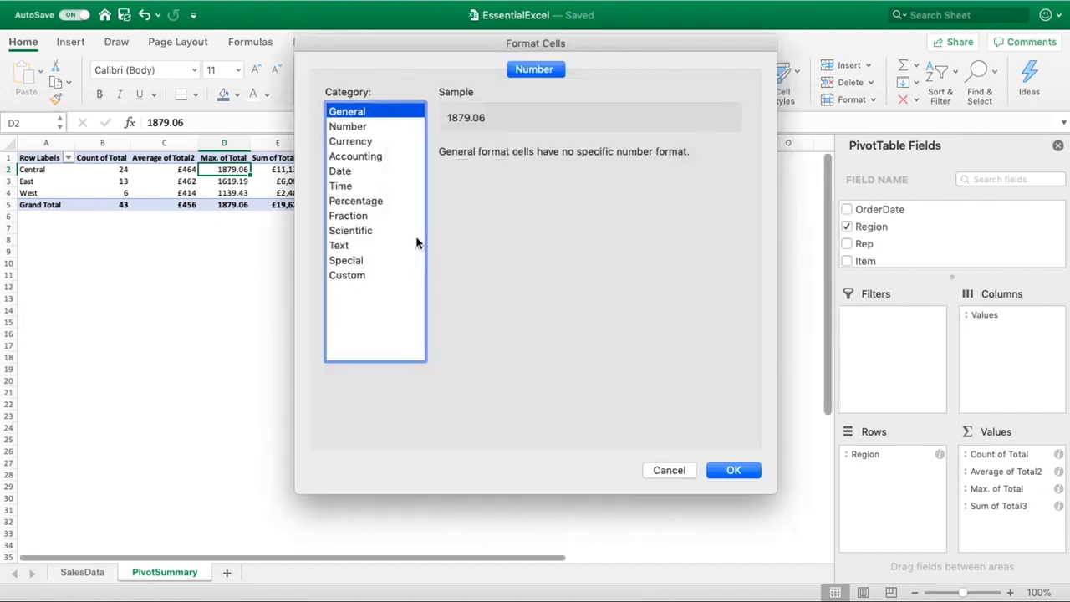
pyautogui.click(361, 142)
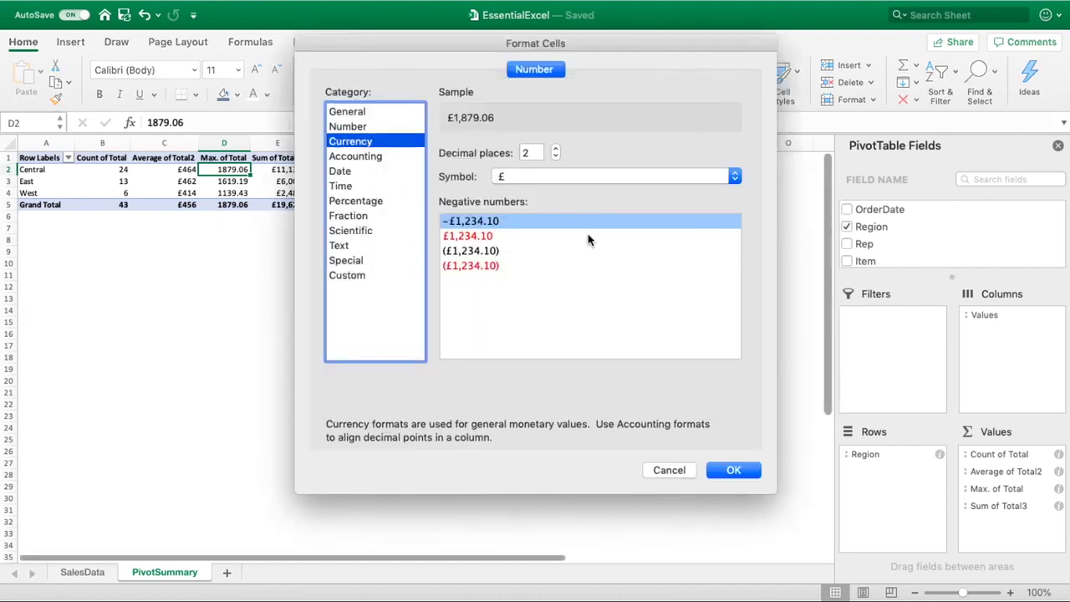
pyautogui.click(554, 157)
pyautogui.click(555, 156)
pyautogui.click(748, 470)
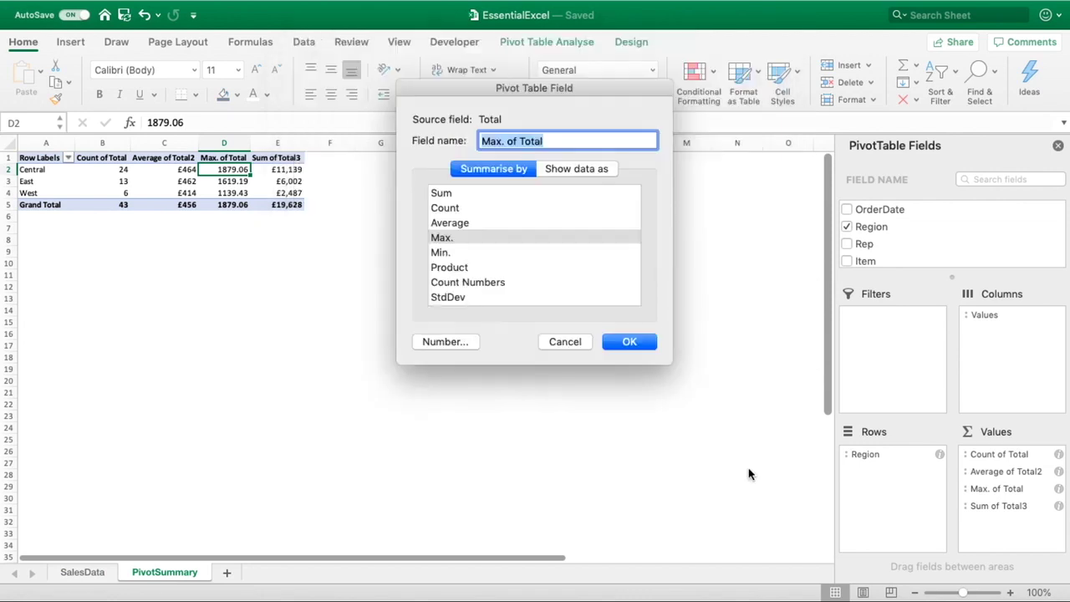
pyautogui.click(635, 343)
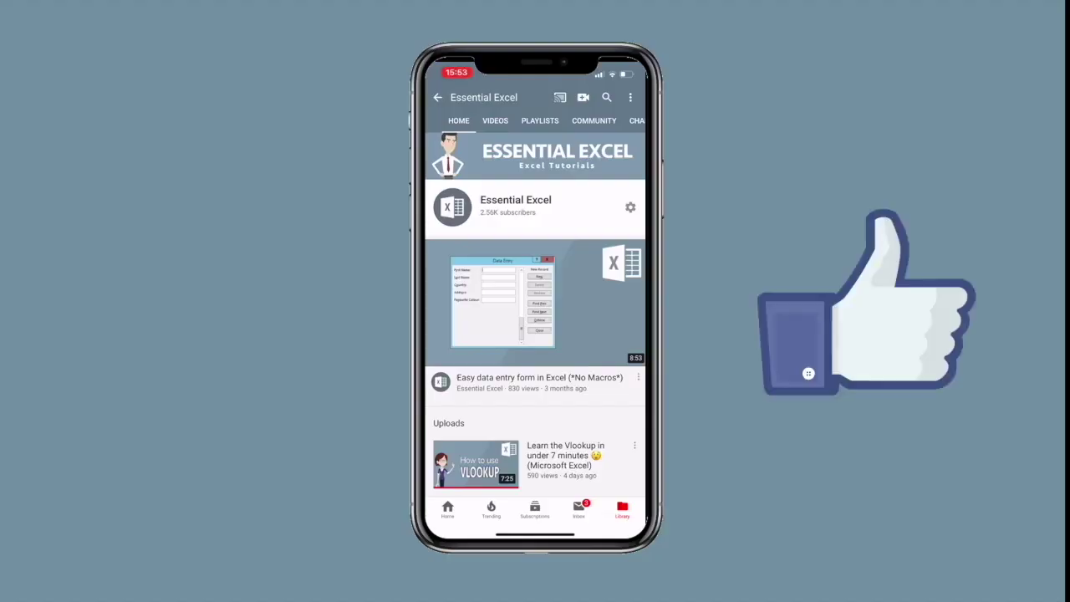
pyautogui.click(495, 120)
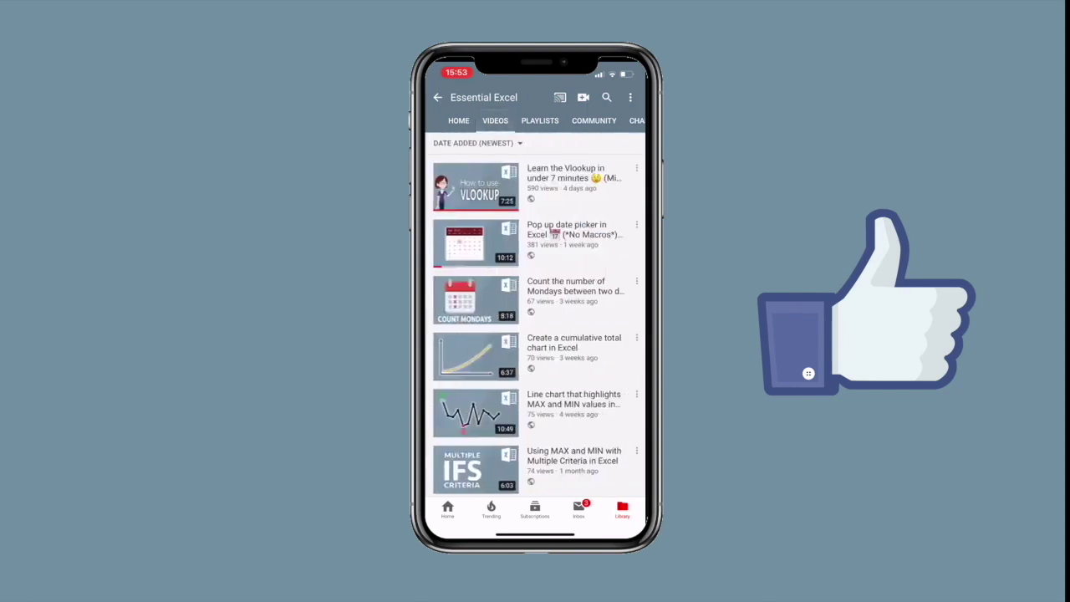
pyautogui.scroll(-15, 535, 318)
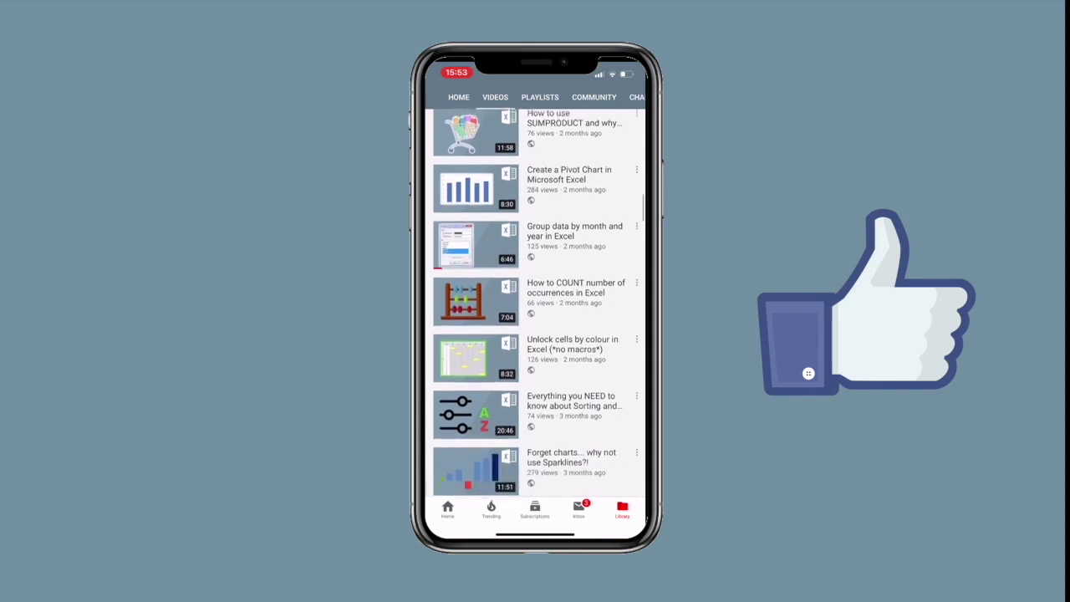
pyautogui.click(540, 97)
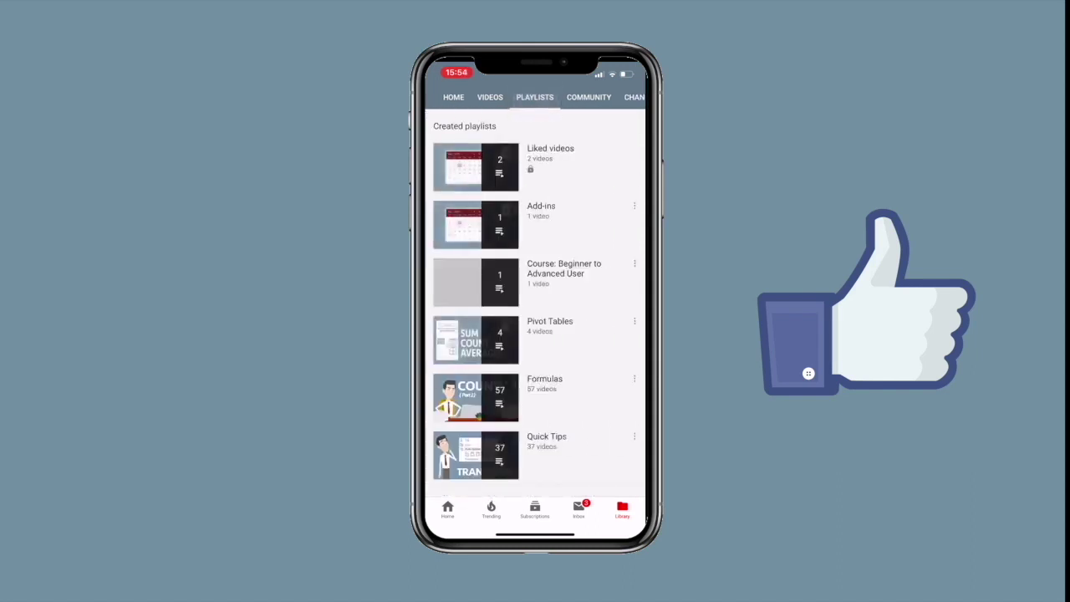
pyautogui.click(453, 97)
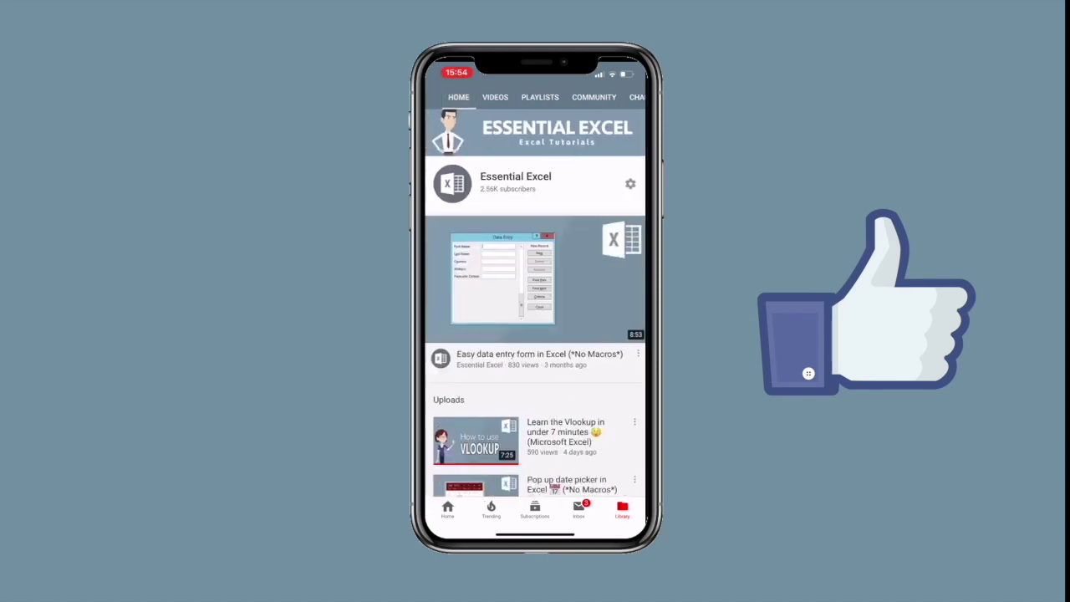